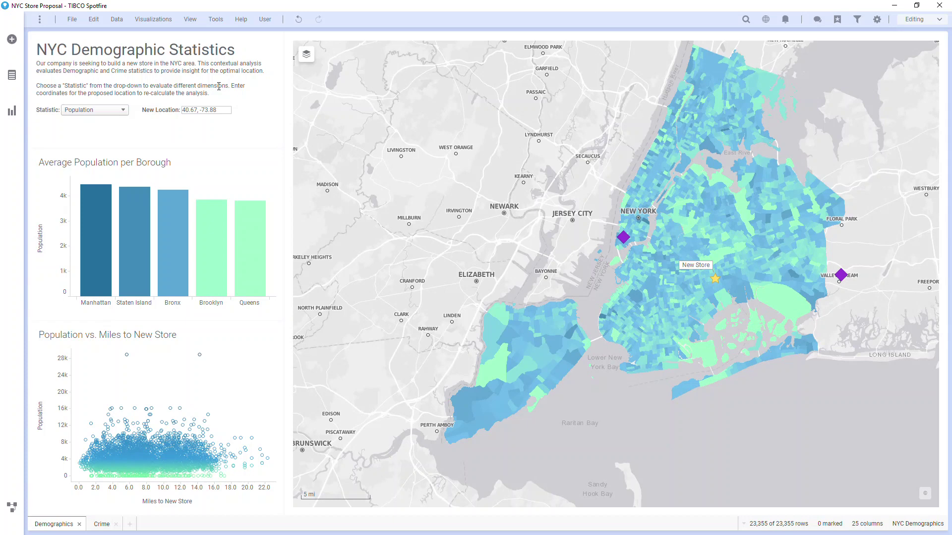
# Step: Browse the Connect to, Other and library data sources, then list the NYPD Crime Data columns
pyautogui.click(14, 43)
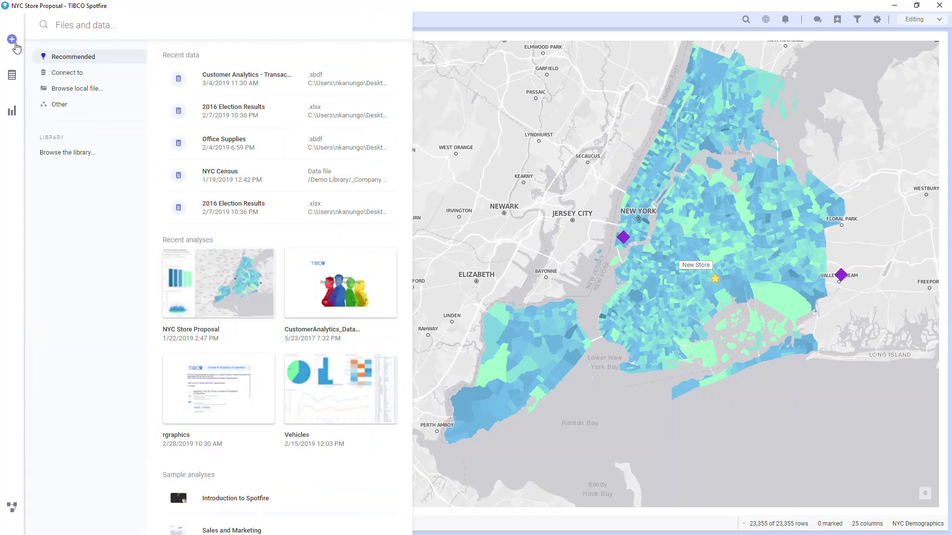
pyautogui.click(65, 75)
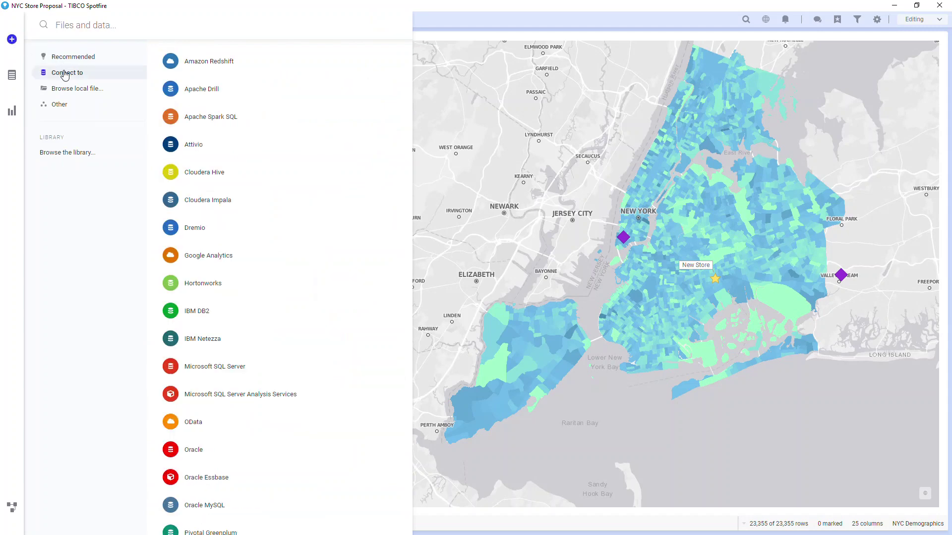
pyautogui.click(63, 105)
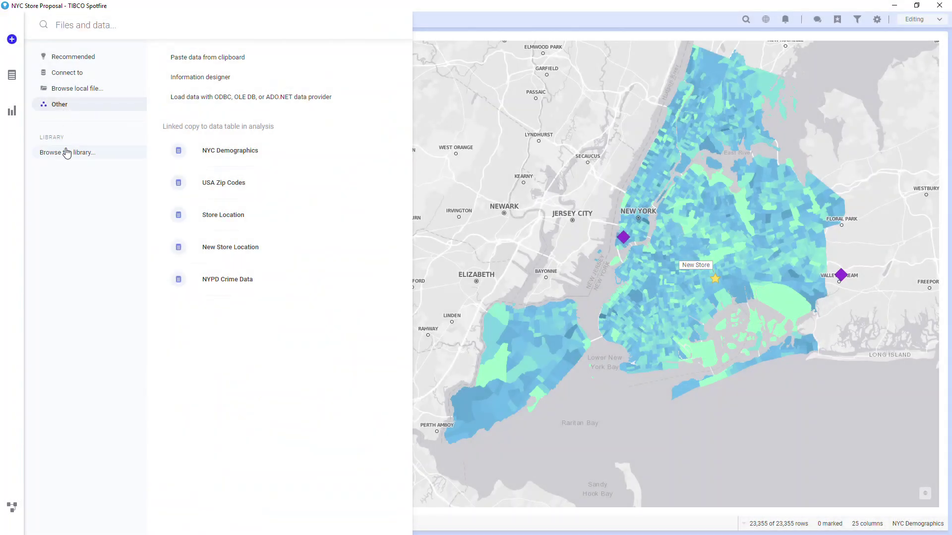
pyautogui.click(66, 153)
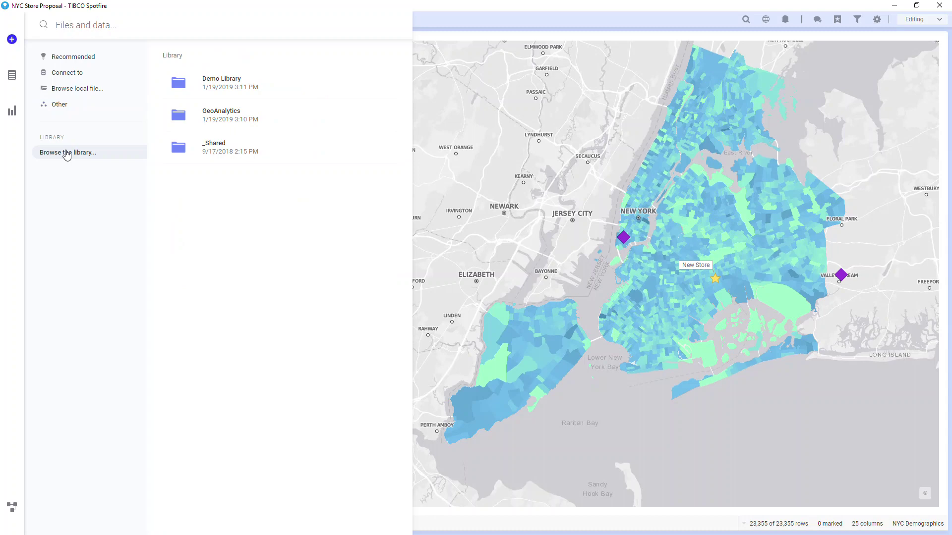
pyautogui.click(12, 75)
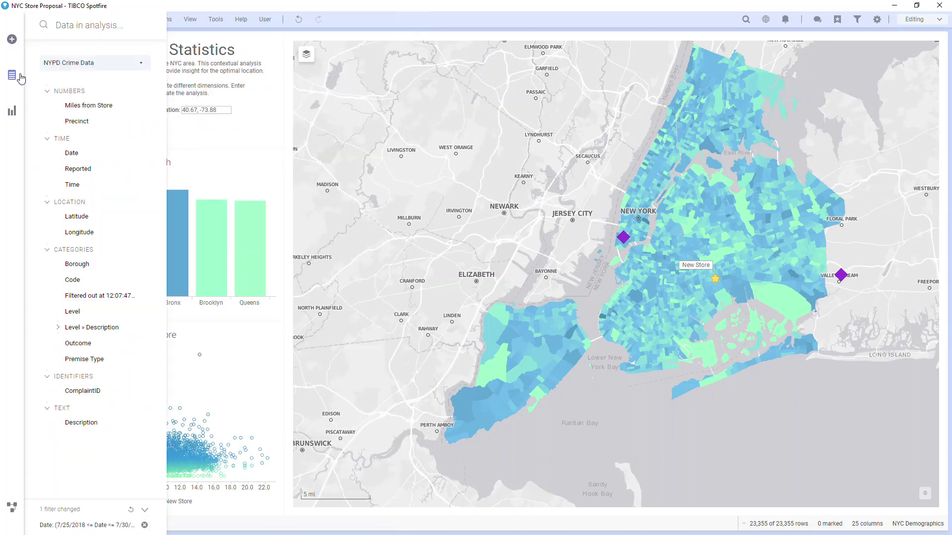
# Step: Inspect the Miles from Store column's properties, actions and range filter
pyautogui.click(71, 105)
pyautogui.click(253, 22)
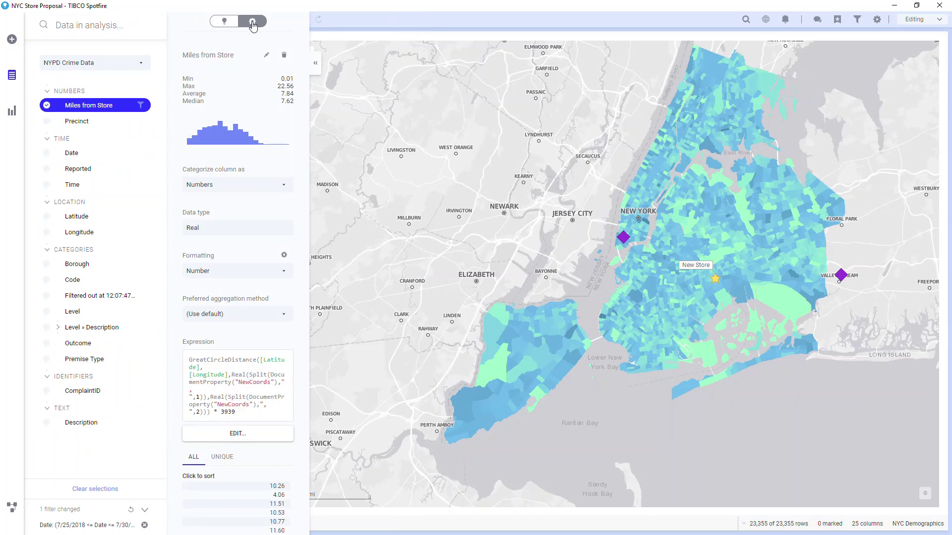
pyautogui.rightClick(125, 106)
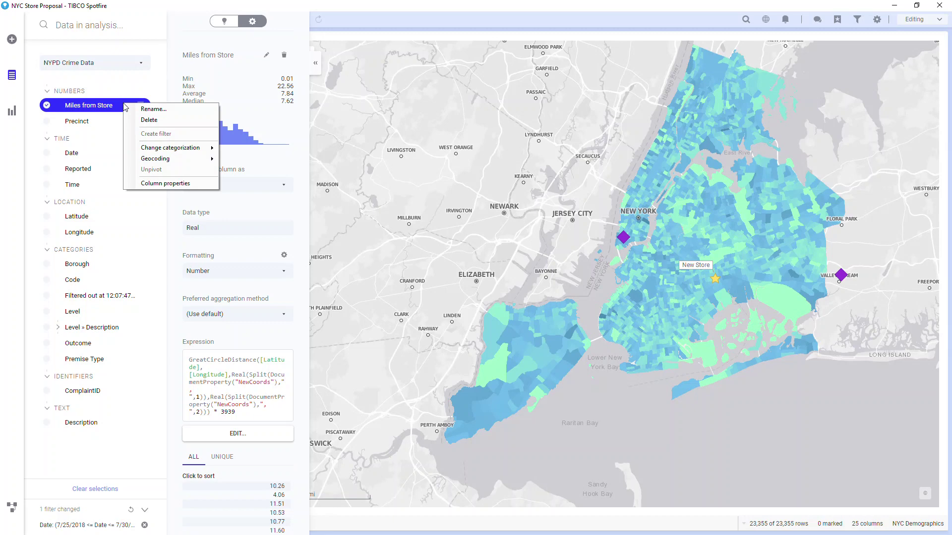
pyautogui.press('Escape')
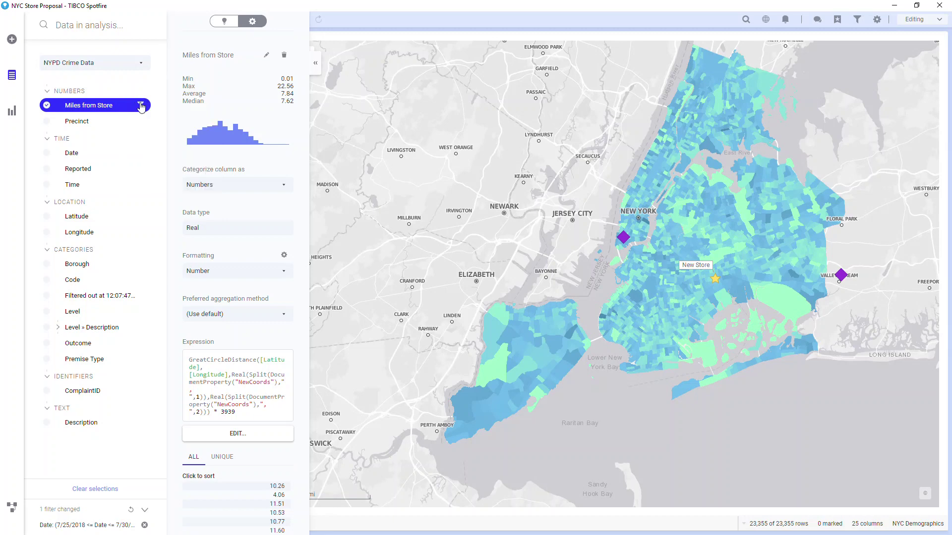
pyautogui.click(140, 105)
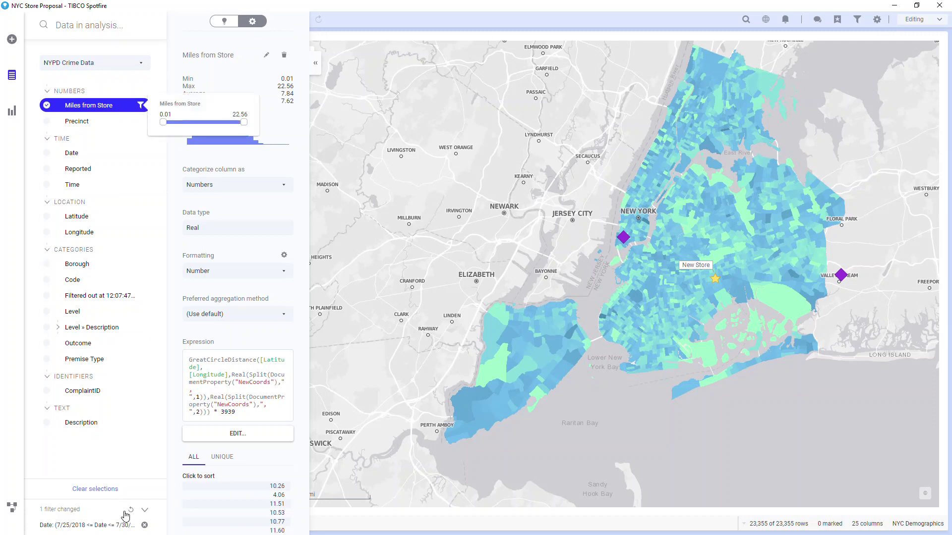
# Step: Switch the data panel to the NYC Demographics table and show the visualization types gallery
pyautogui.click(141, 62)
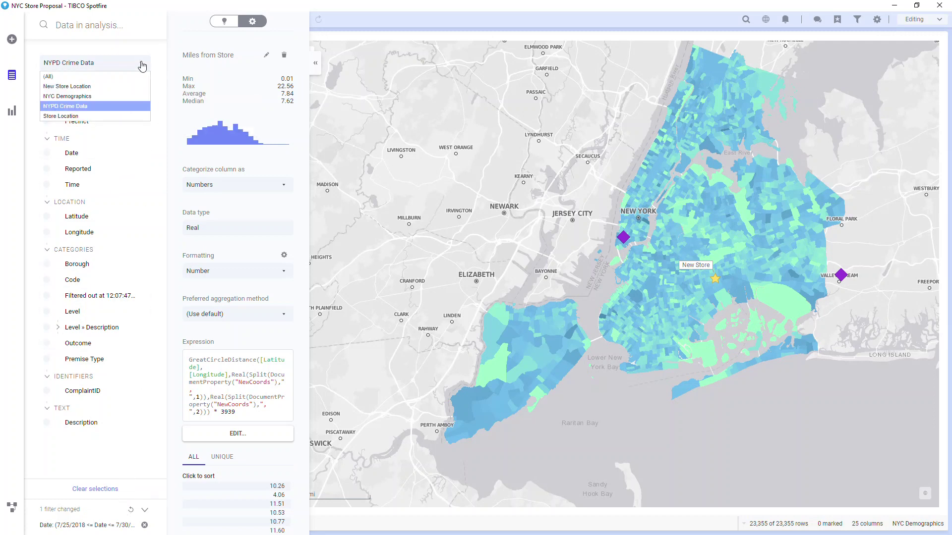
pyautogui.click(133, 98)
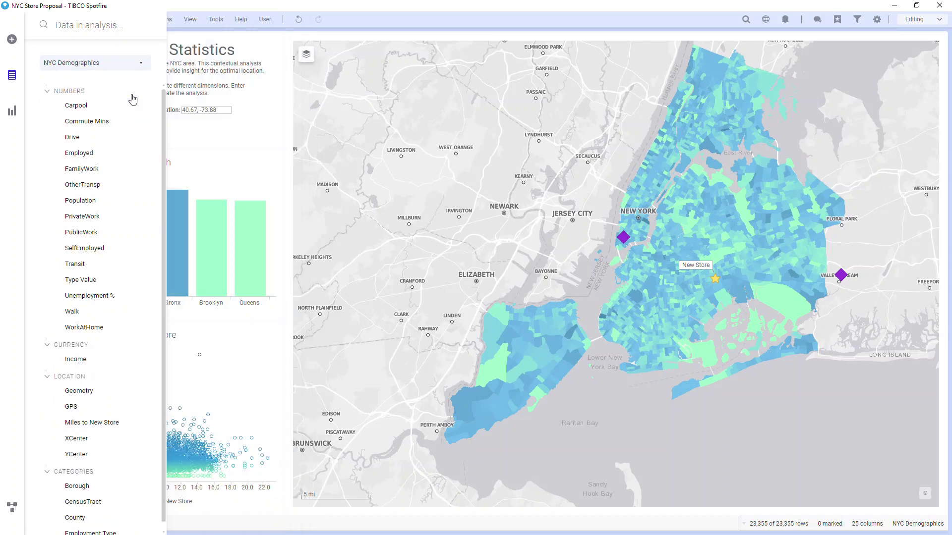
pyautogui.click(14, 118)
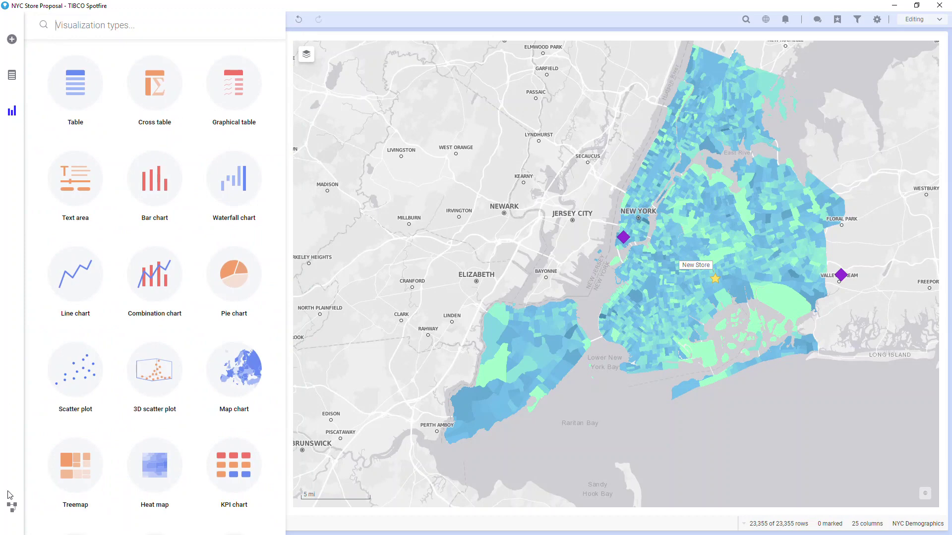
# Step: Inspect the data canvas nodes for NYC Demographics.xlsx, Added columns and NYC Census, then close it
pyautogui.click(12, 508)
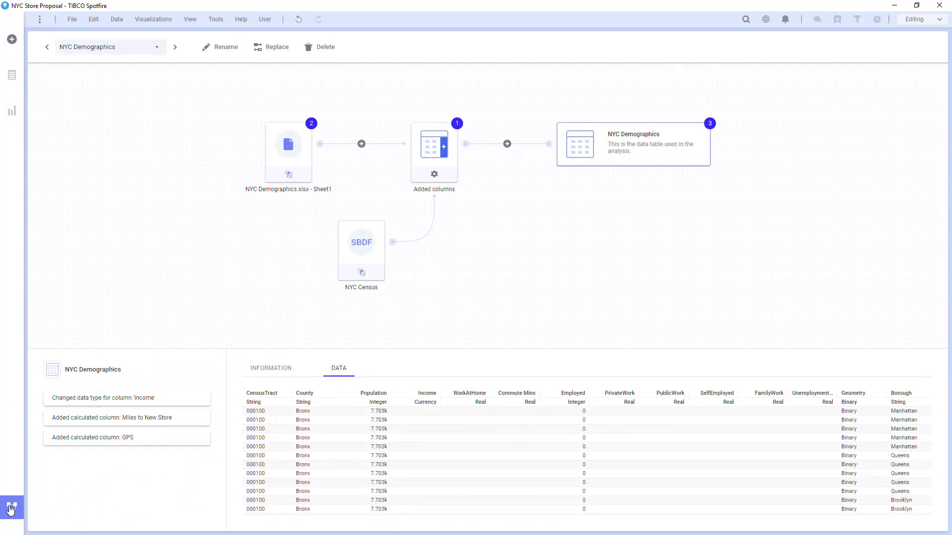
pyautogui.click(276, 151)
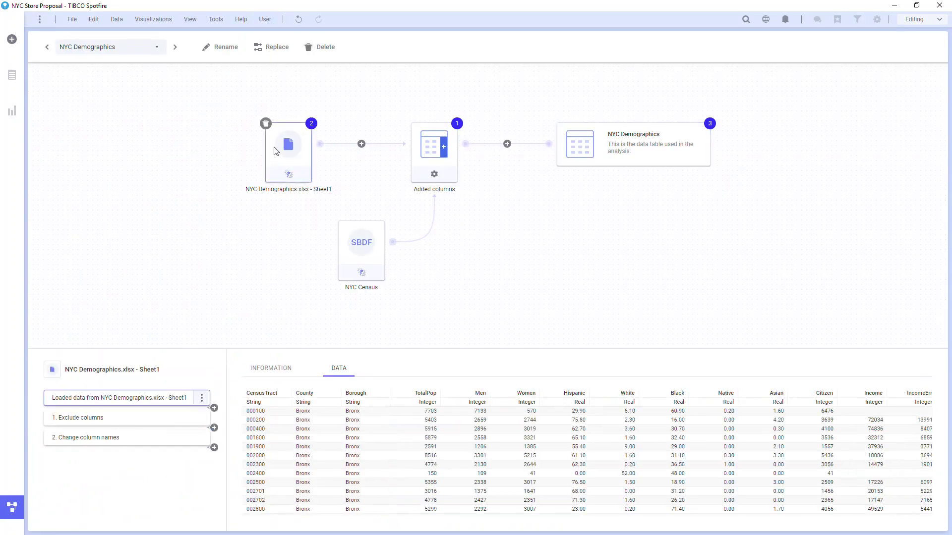
pyautogui.click(585, 151)
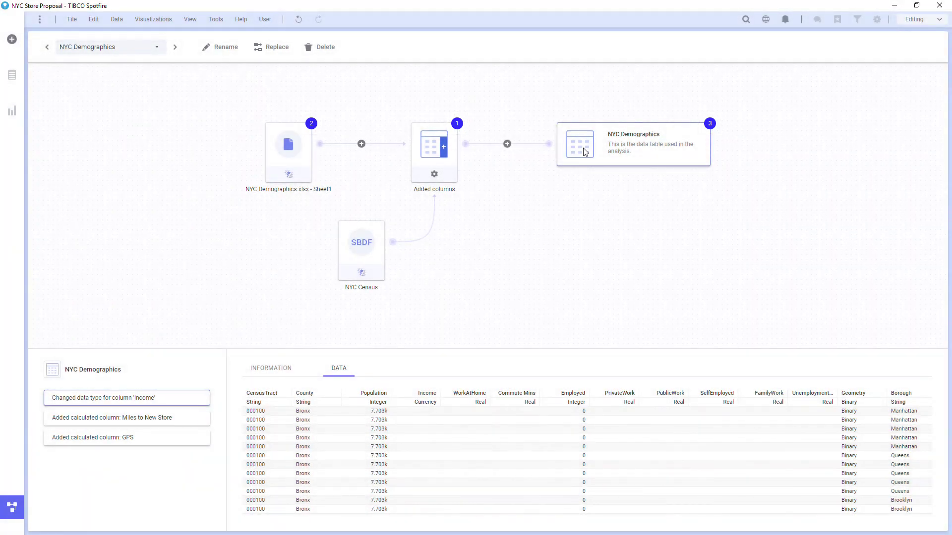
pyautogui.click(450, 152)
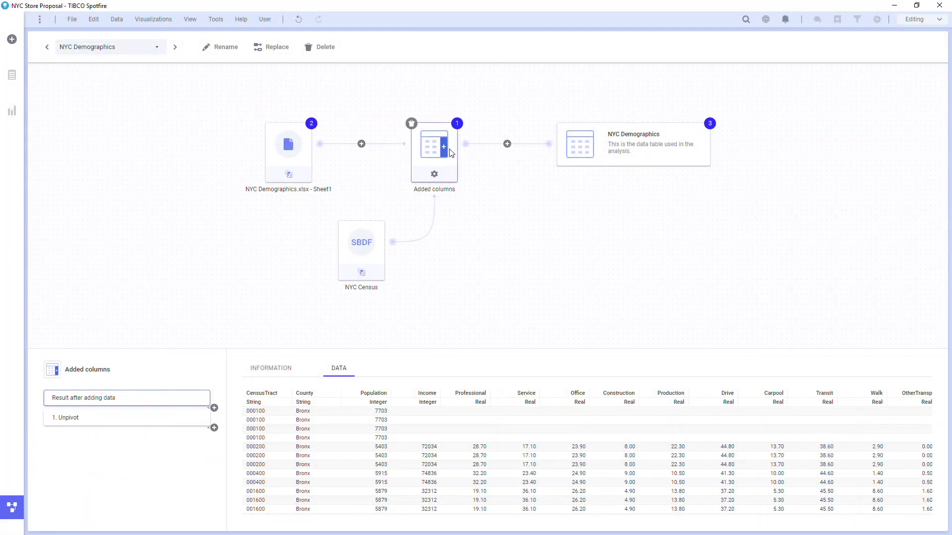
pyautogui.click(374, 254)
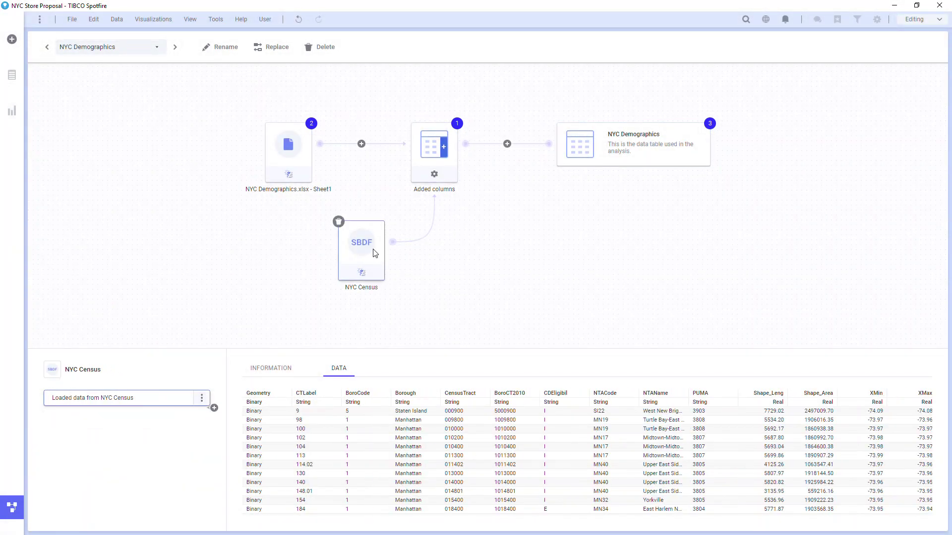
pyautogui.click(286, 367)
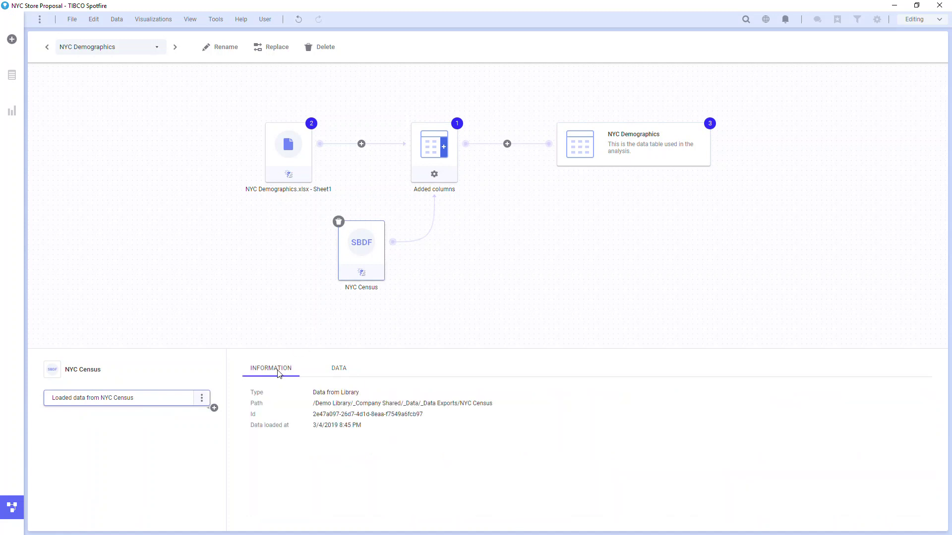
pyautogui.click(291, 148)
pyautogui.click(430, 155)
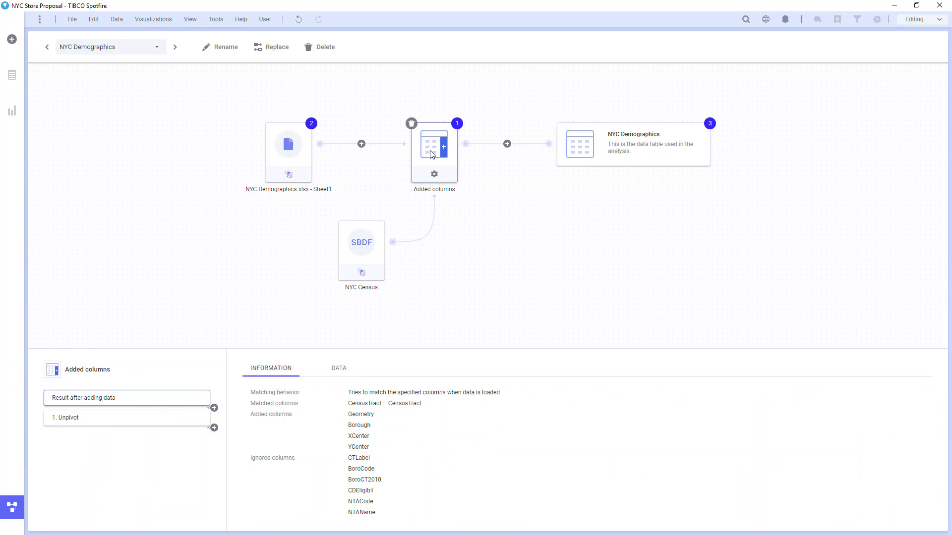
pyautogui.click(11, 508)
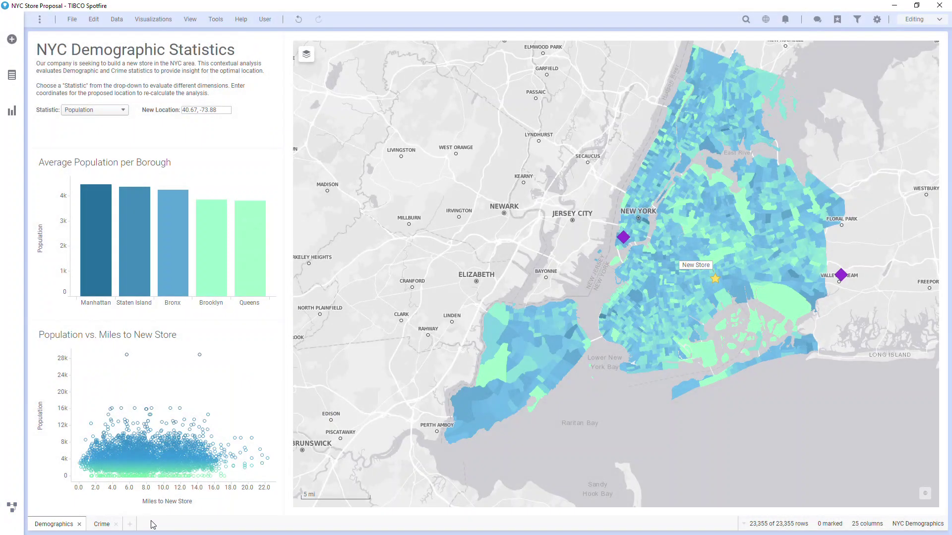
pyautogui.rightClick(152, 524)
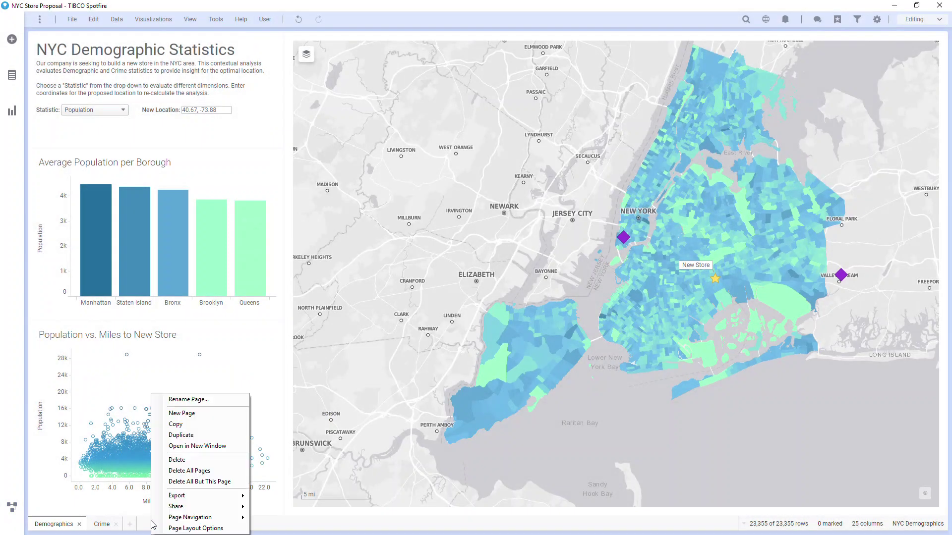
pyautogui.moveTo(164, 521)
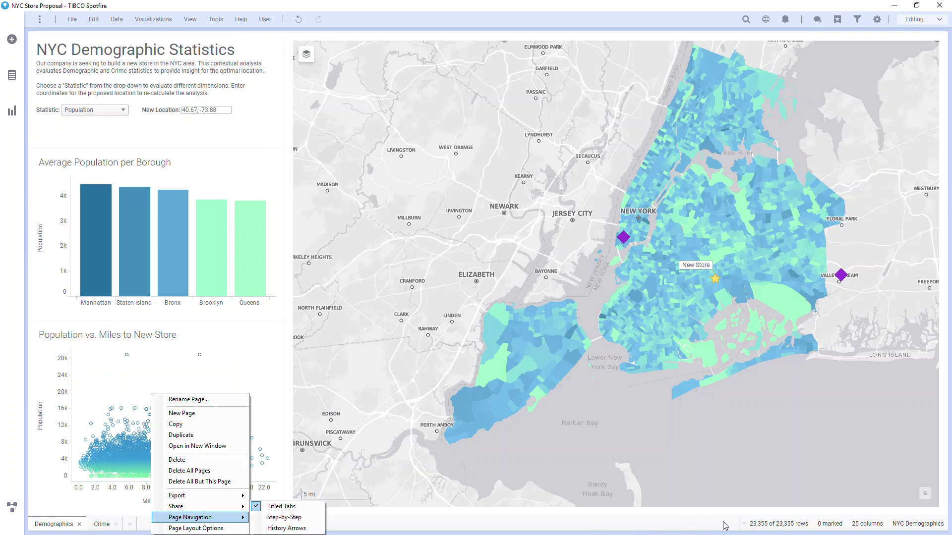
pyautogui.click(744, 524)
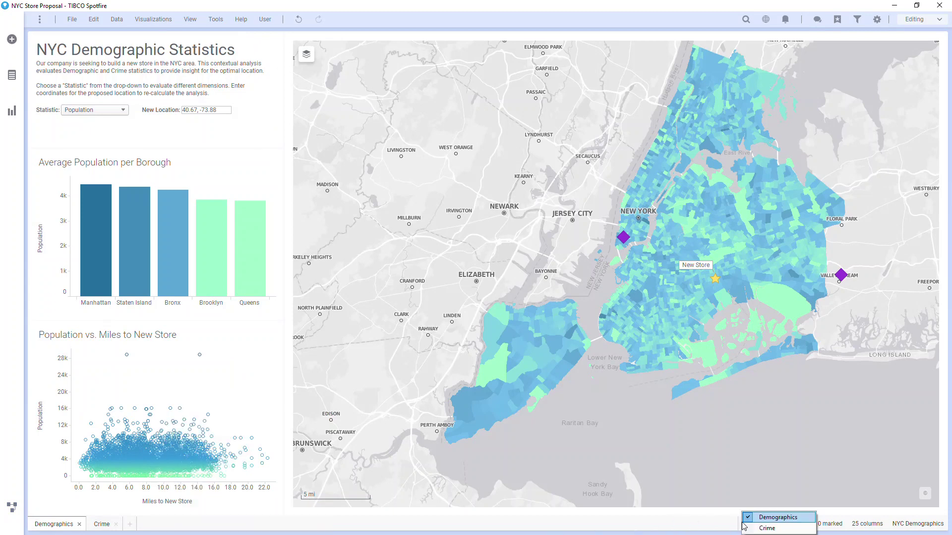
pyautogui.click(722, 527)
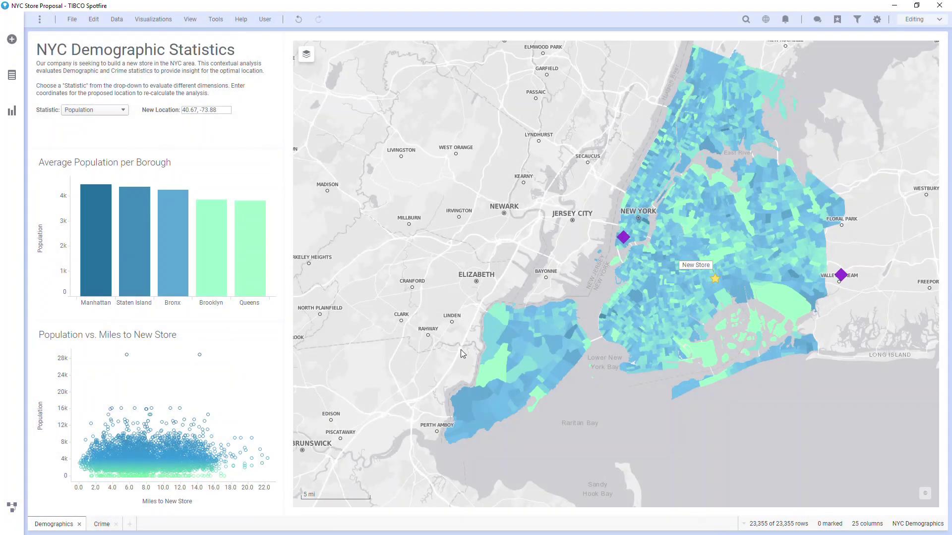
# Step: Toggle the bar chart legend on and off, then open and close the chart's properties
pyautogui.moveTo(258, 167)
pyautogui.click(258, 164)
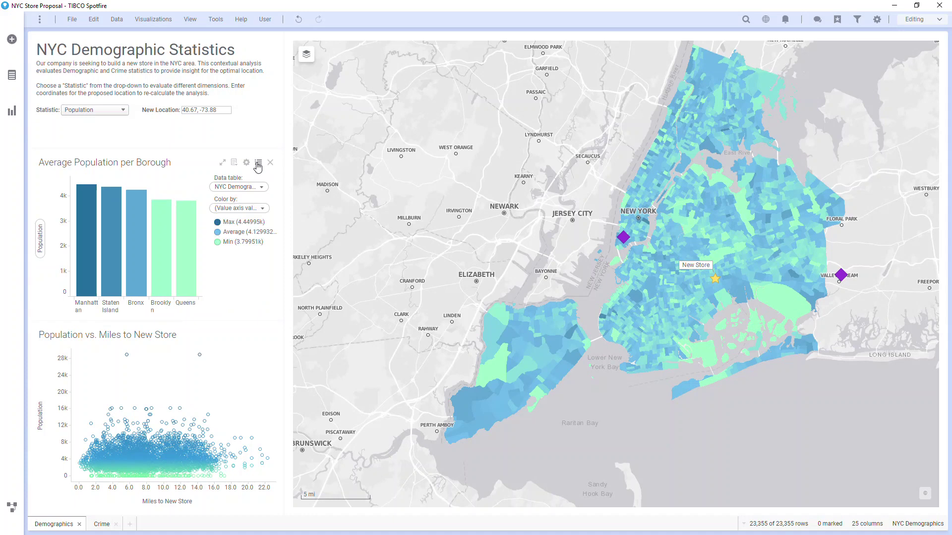
pyautogui.click(257, 166)
pyautogui.click(247, 164)
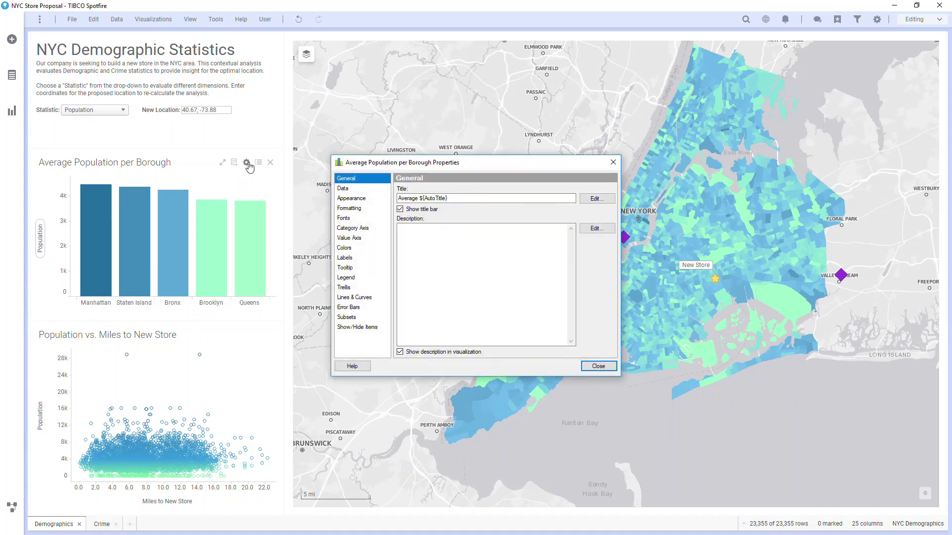
pyautogui.click(613, 162)
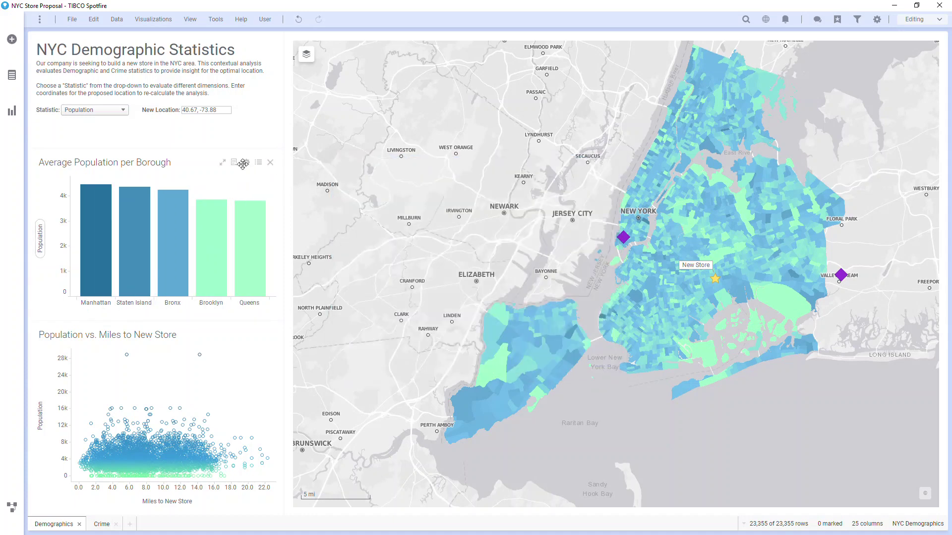
# Step: Remove the Average Population per Borough chart, restore it with Ctrl+Z, and view the viewing/editing modes
pyautogui.click(234, 163)
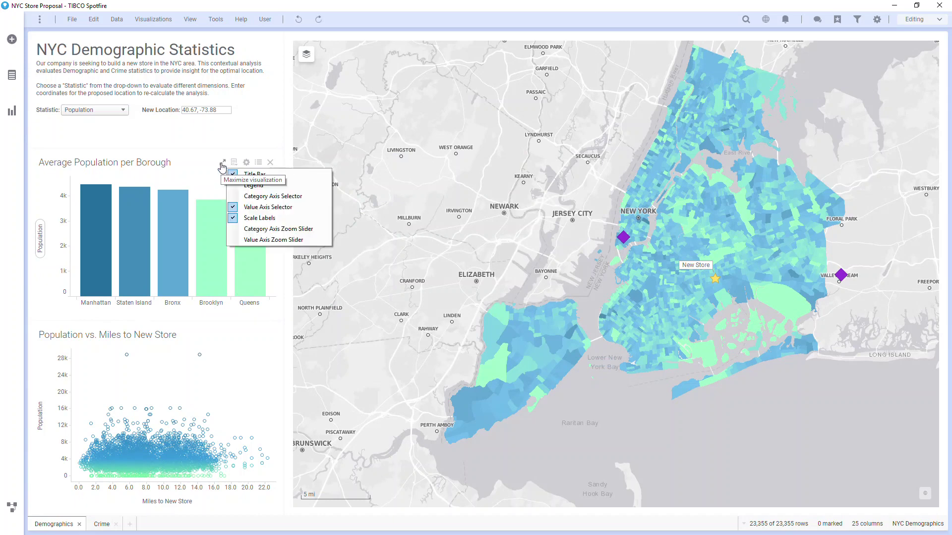
pyautogui.click(269, 163)
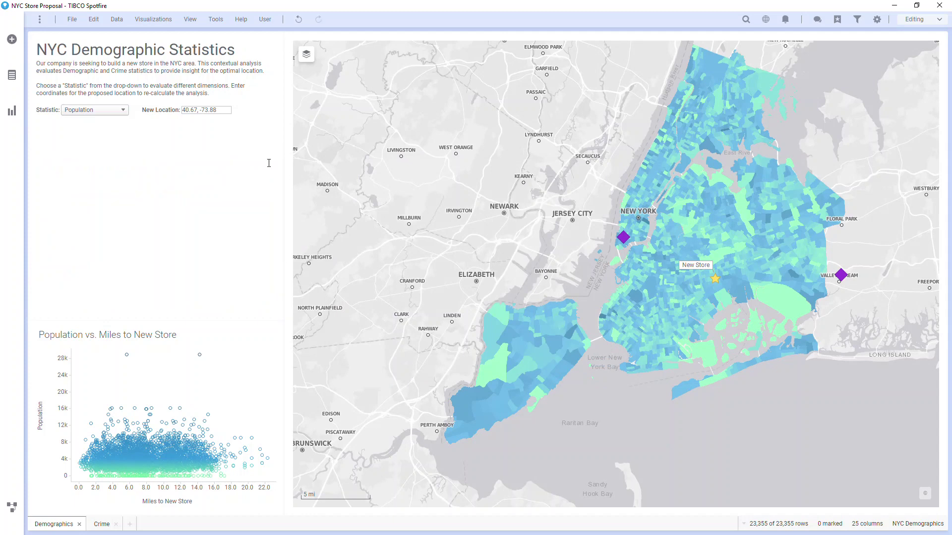
pyautogui.hotkey('ctrl', 'z')
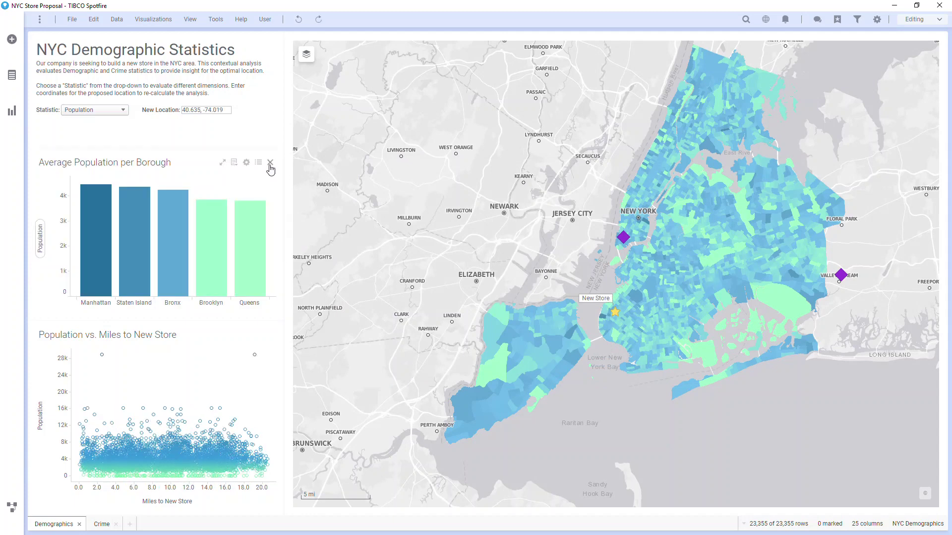
pyautogui.rightClick(246, 182)
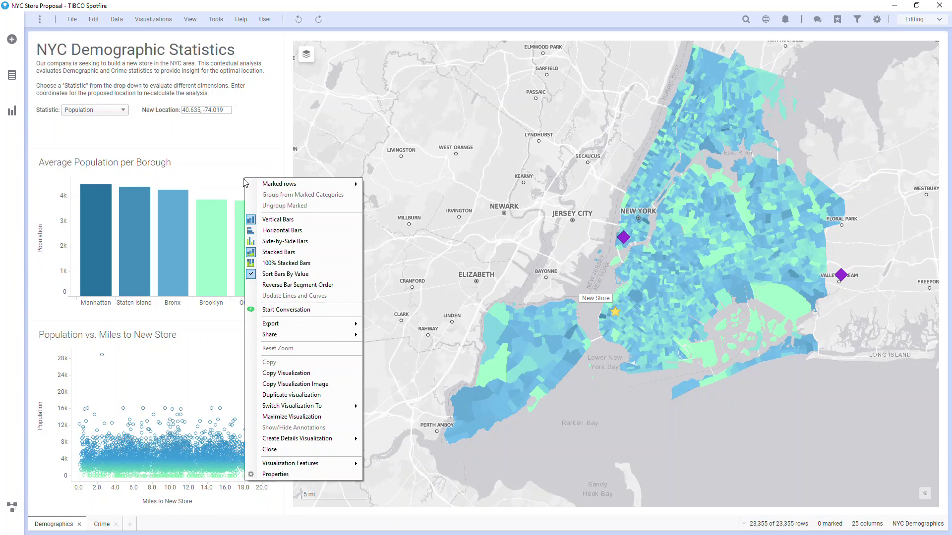
pyautogui.click(244, 179)
pyautogui.click(901, 20)
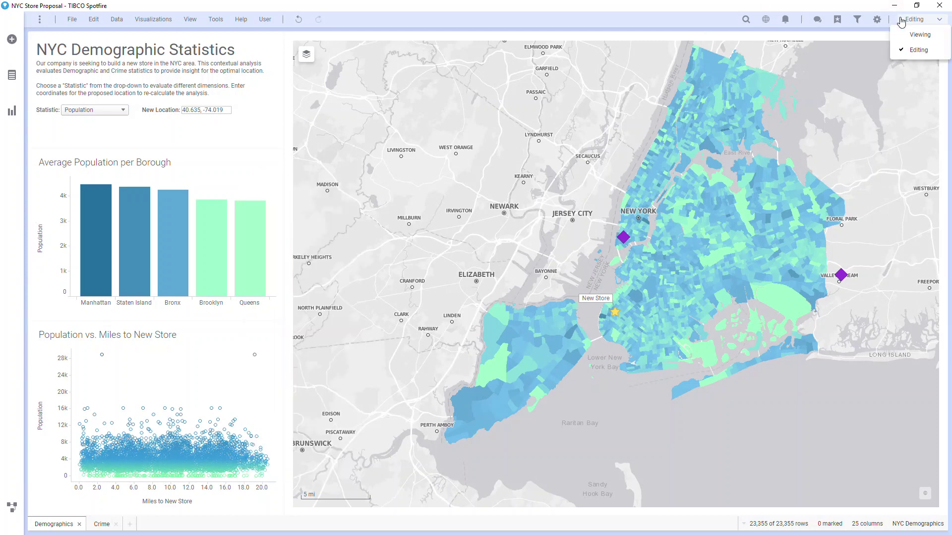
pyautogui.click(904, 36)
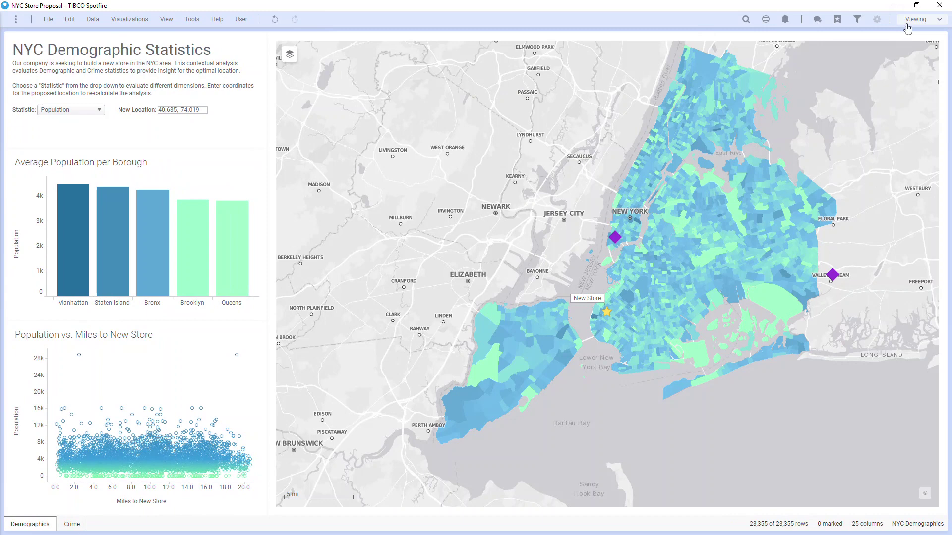
pyautogui.click(907, 21)
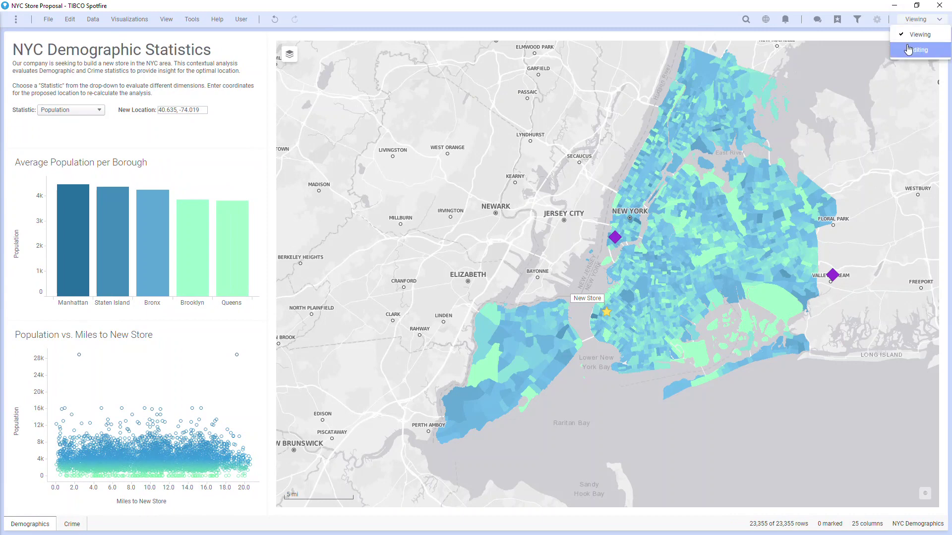
pyautogui.click(908, 50)
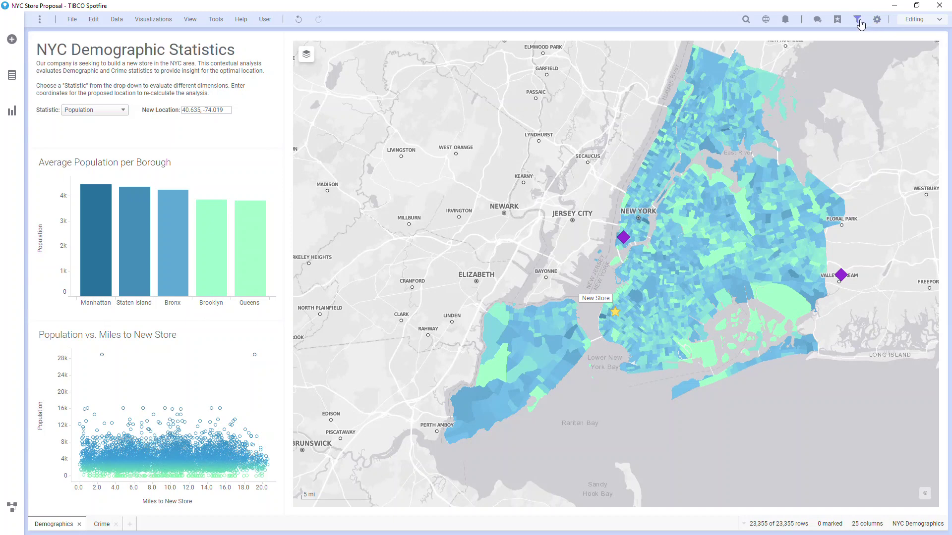
# Step: Show the filters panel and collapse then expand the NYC Demographics and Store Location groups
pyautogui.click(856, 19)
pyautogui.click(873, 71)
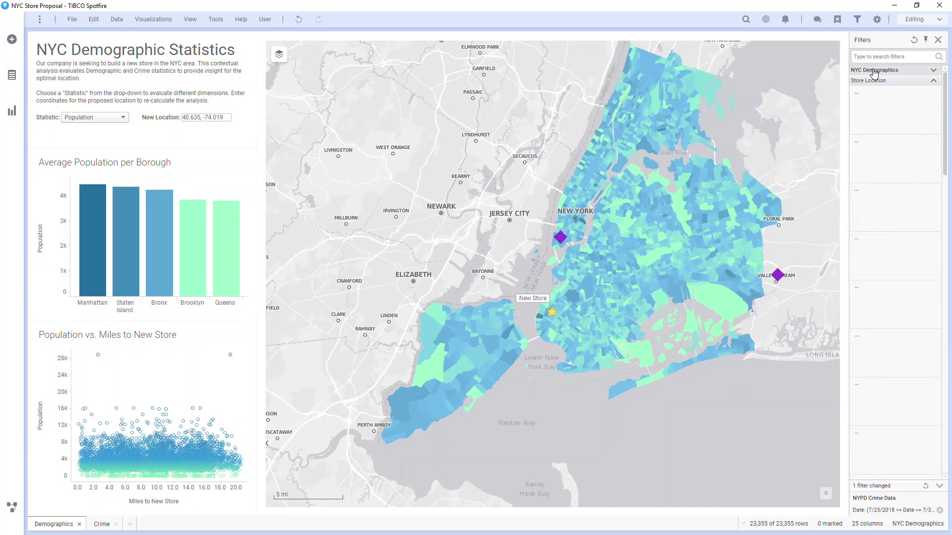
pyautogui.click(872, 80)
pyautogui.click(872, 81)
pyautogui.click(876, 71)
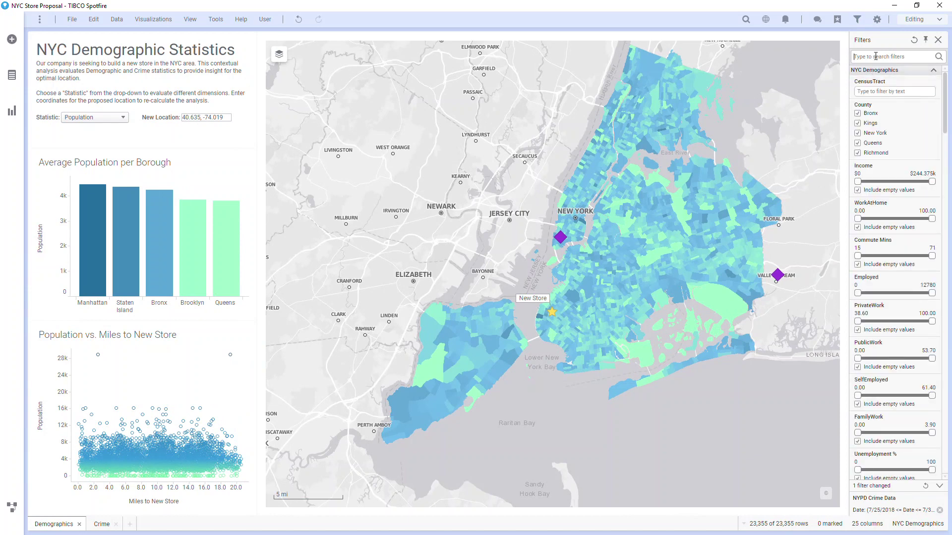
# Step: Float and re-dock the filters panel, then show the bookmarks list beside it
pyautogui.click(925, 39)
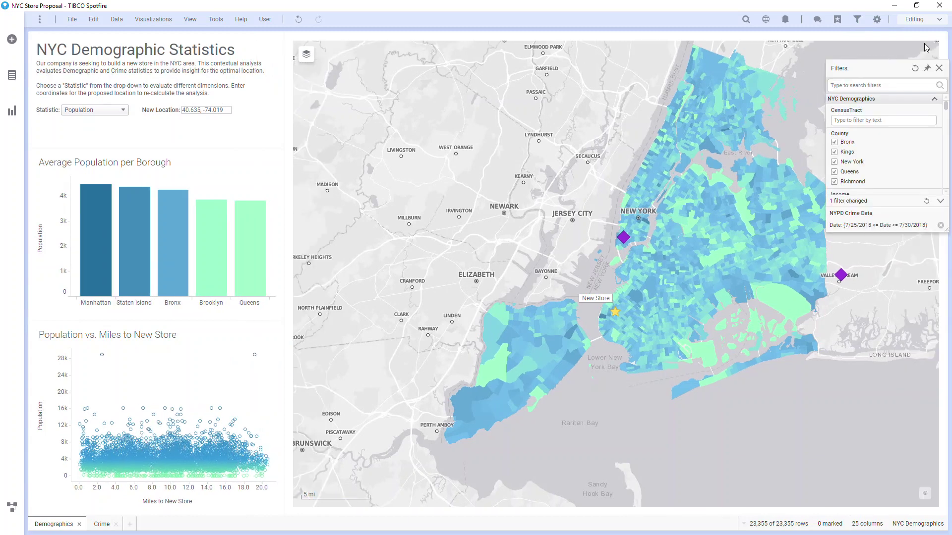
pyautogui.click(926, 68)
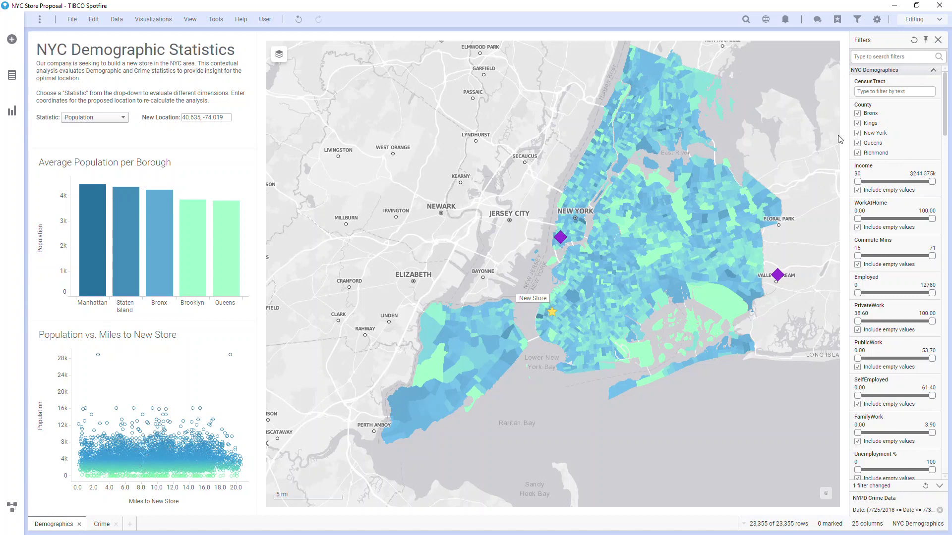
pyautogui.click(837, 21)
pyautogui.moveTo(876, 40); pyautogui.dragTo(804, 48)
# Step: Apply the Felonies in late July bookmark, then jump to the commented view from Conversations
pyautogui.click(866, 82)
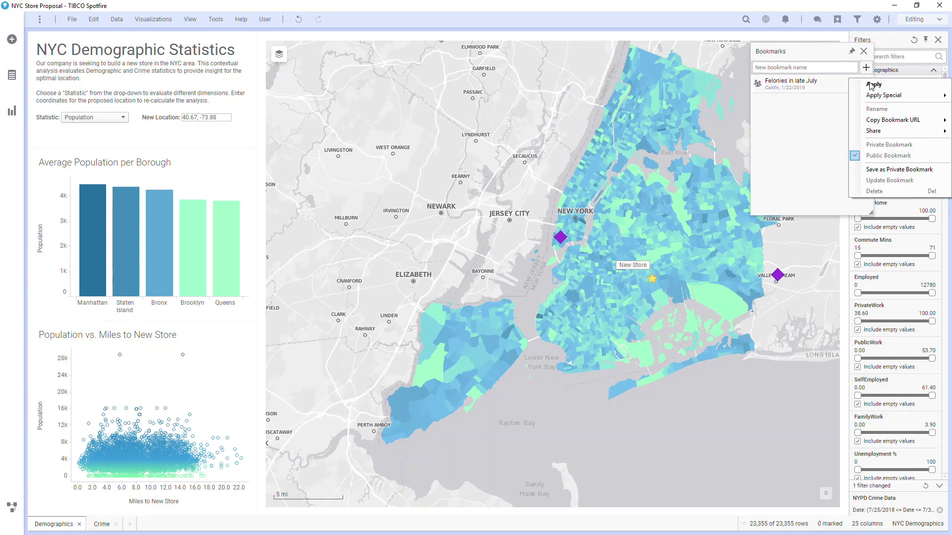
pyautogui.click(871, 86)
pyautogui.click(818, 20)
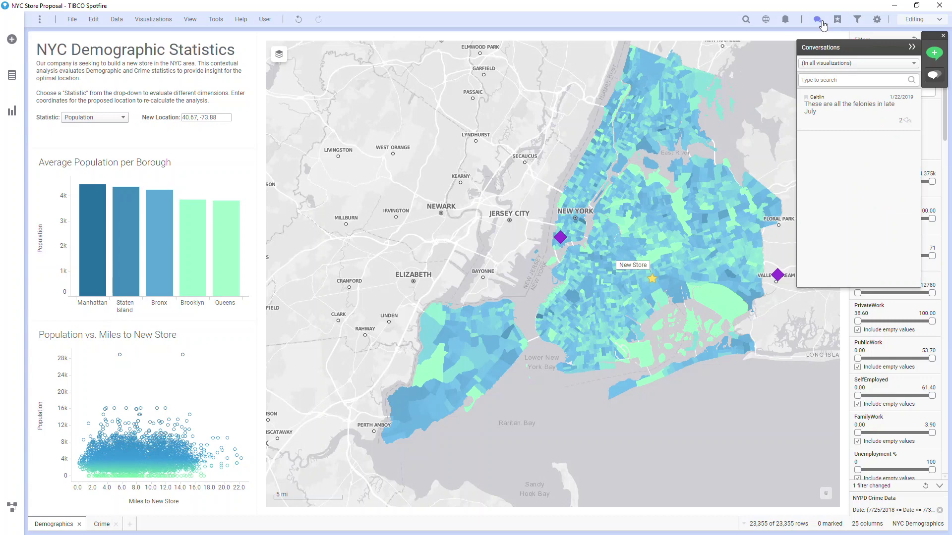
pyautogui.click(848, 107)
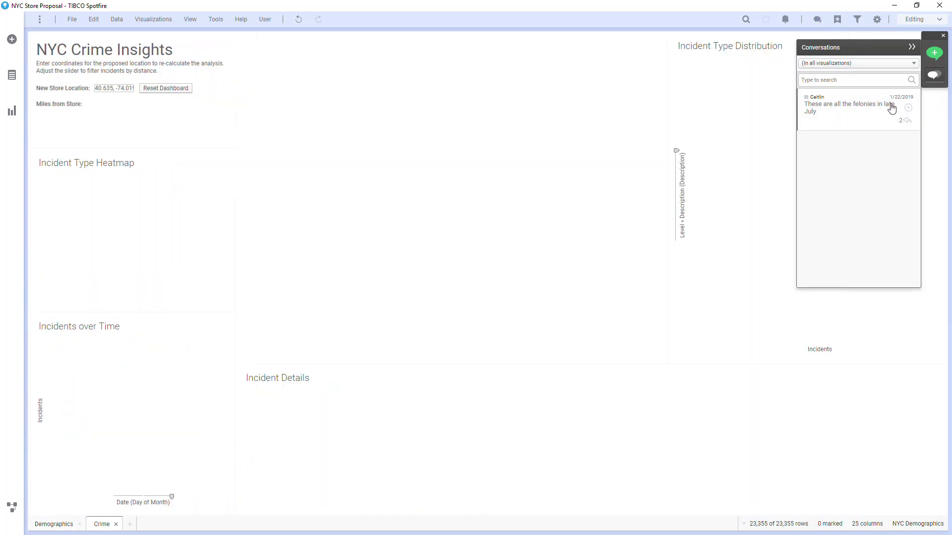
pyautogui.click(943, 36)
# Step: Review the progress notifications, then reopen and close the Notifications dialog
pyautogui.click(786, 19)
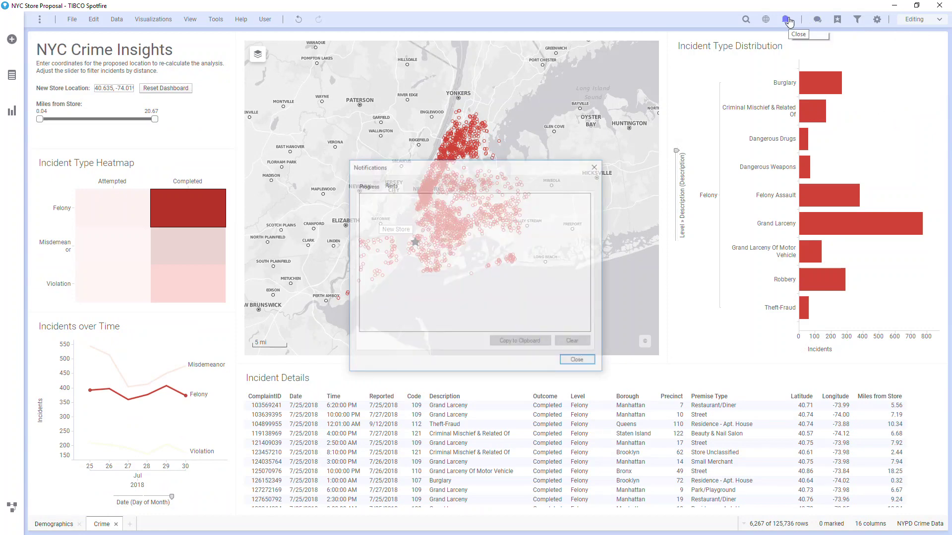
pyautogui.click(367, 185)
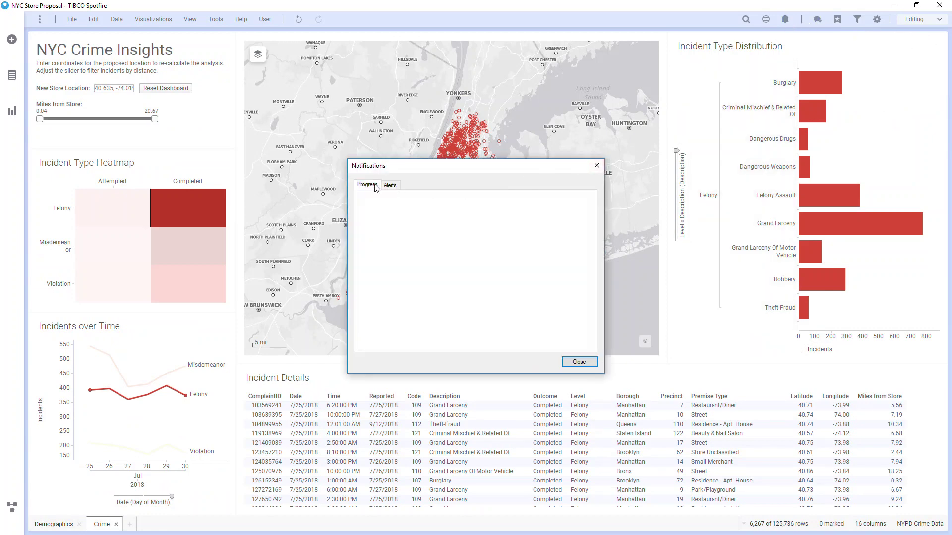
pyautogui.click(597, 166)
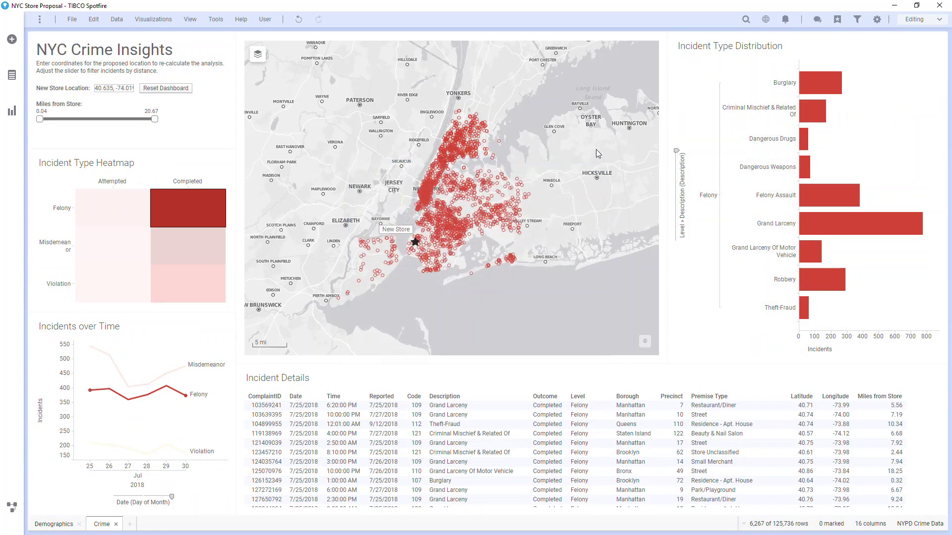
pyautogui.click(763, 20)
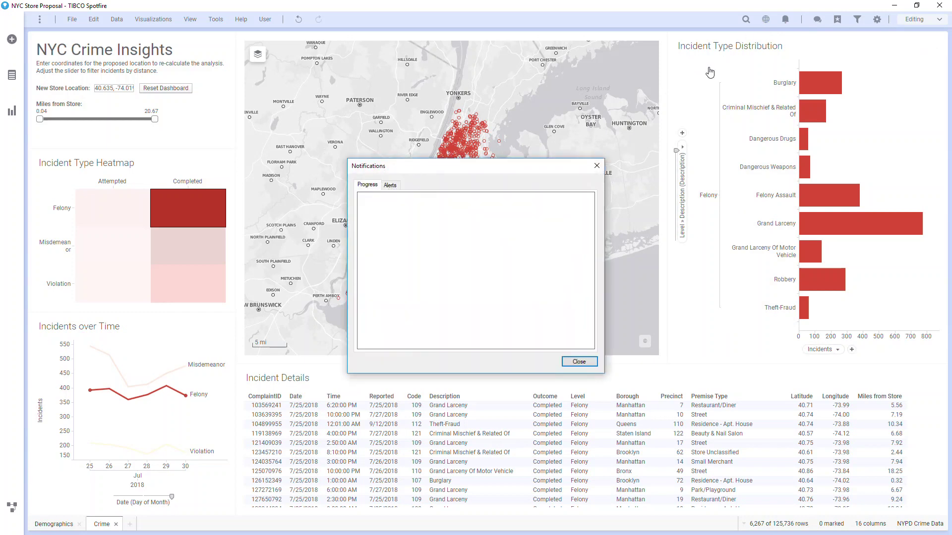
pyautogui.click(596, 162)
pyautogui.moveTo(764, 22)
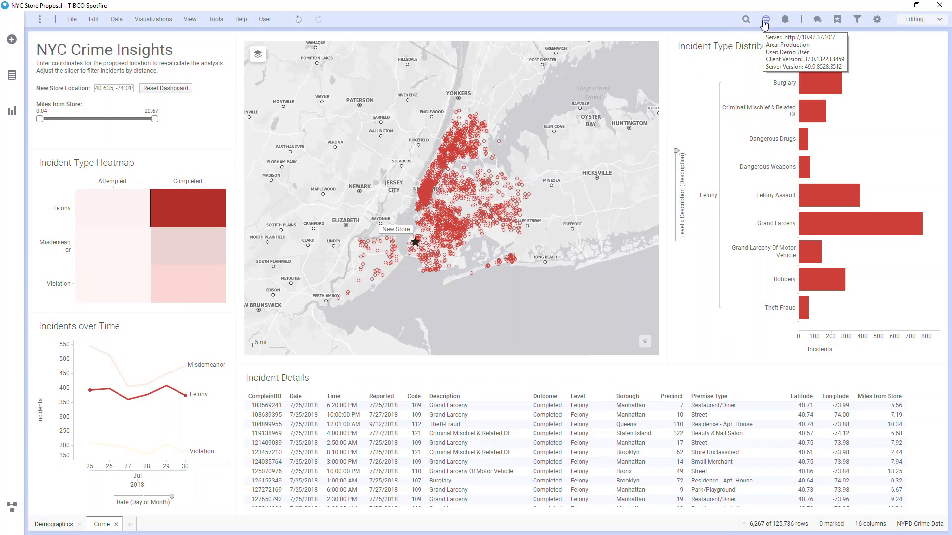
pyautogui.click(746, 21)
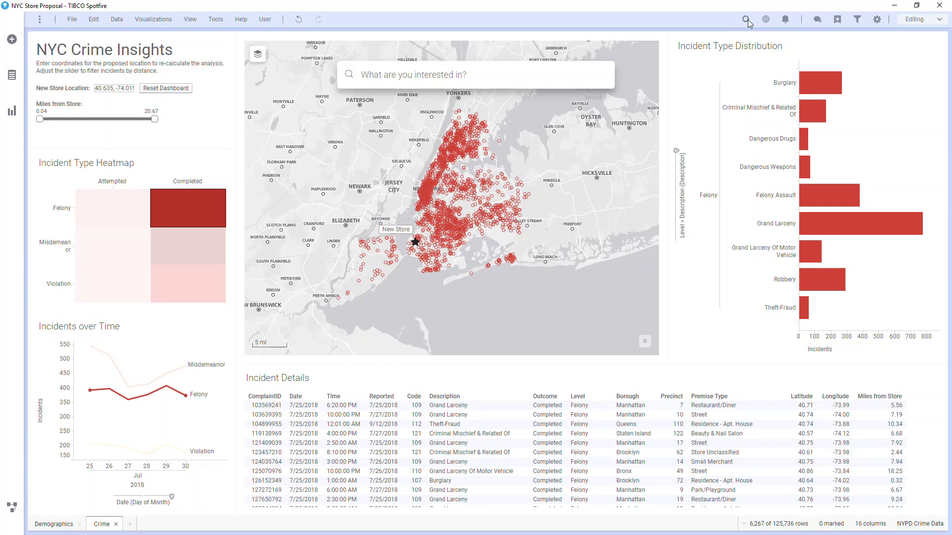
pyautogui.click(343, 40)
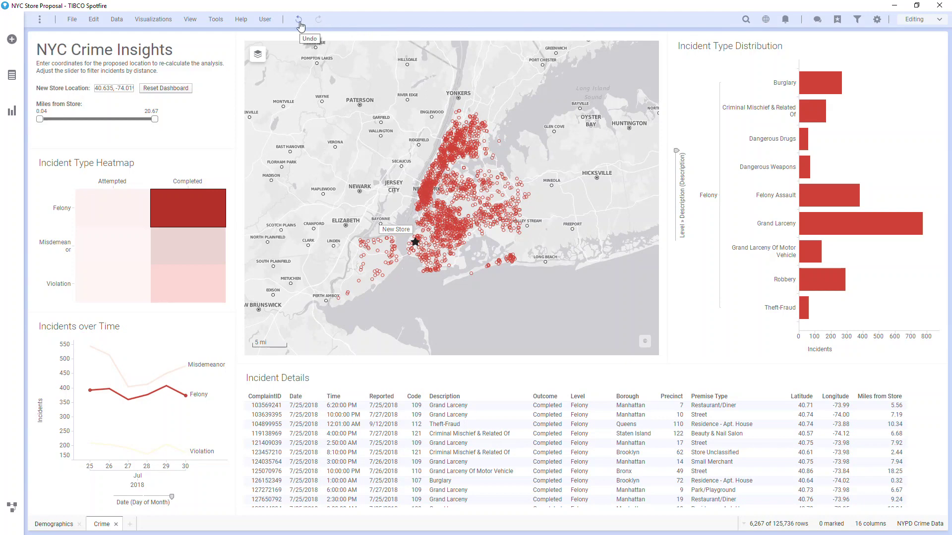
pyautogui.click(270, 24)
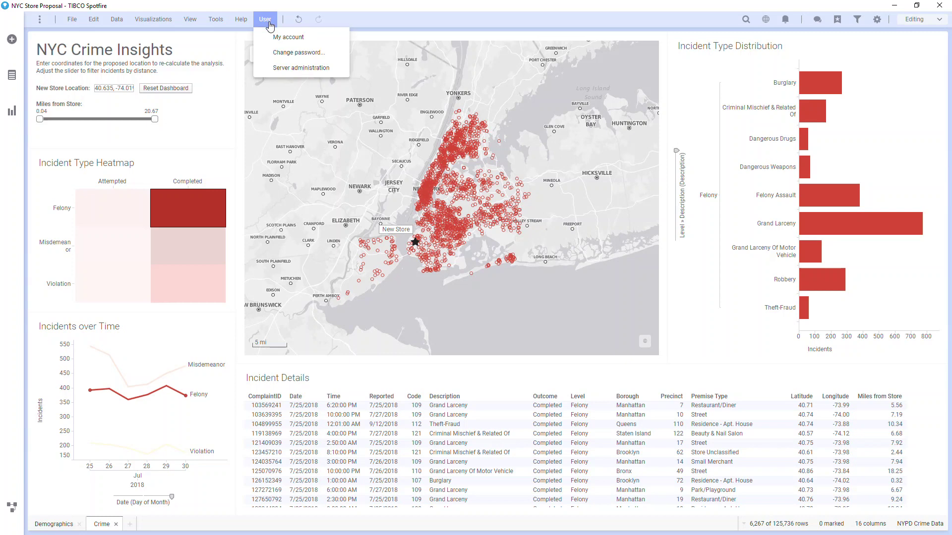
pyautogui.moveTo(247, 22)
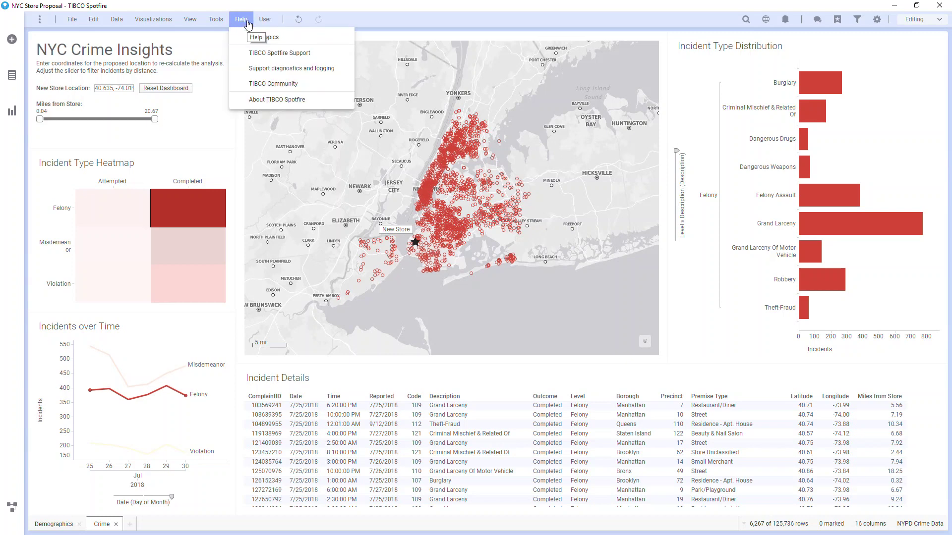
pyautogui.click(248, 38)
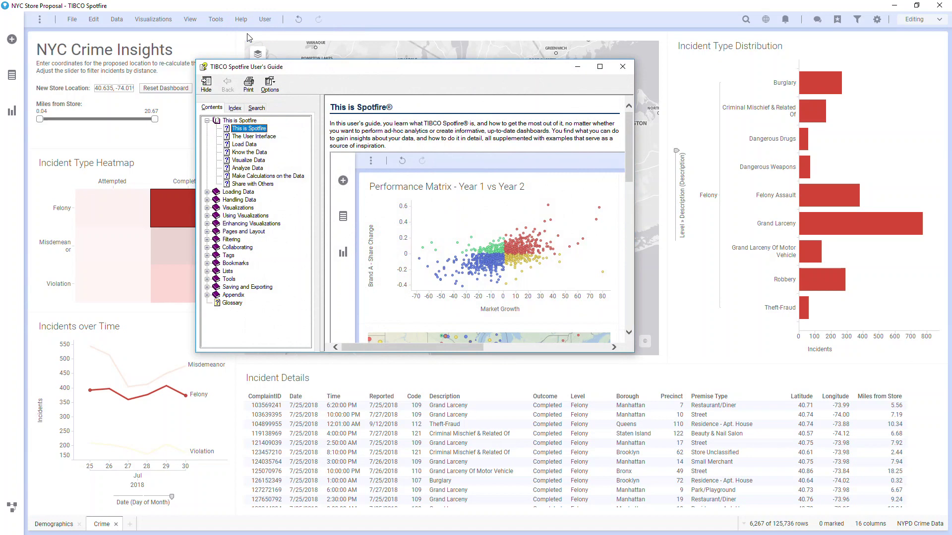
pyautogui.click(623, 66)
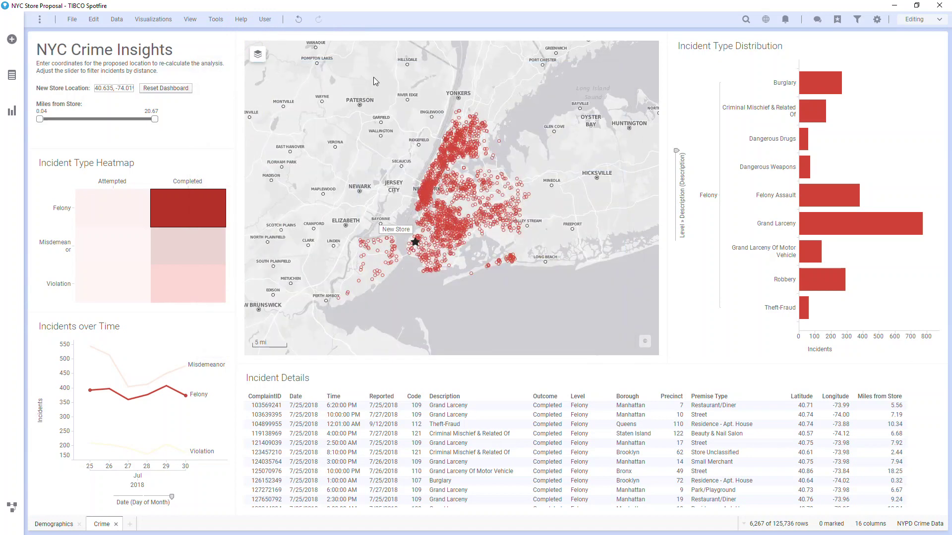
# Step: Mark the heatmap's Completed column, view the Incident Type Heatmap properties, then show the Tools menu
pyautogui.click(208, 182)
pyautogui.rightClick(214, 184)
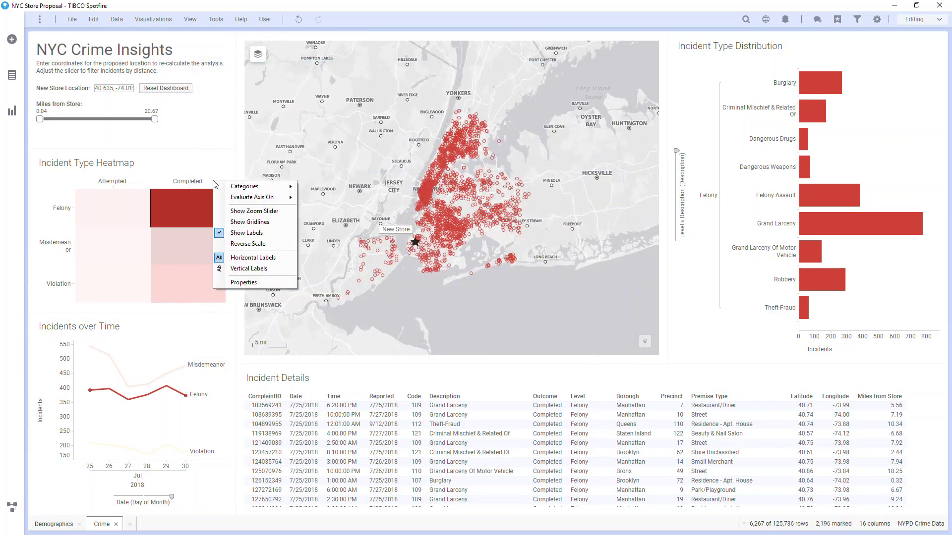
pyautogui.click(243, 283)
pyautogui.click(360, 367)
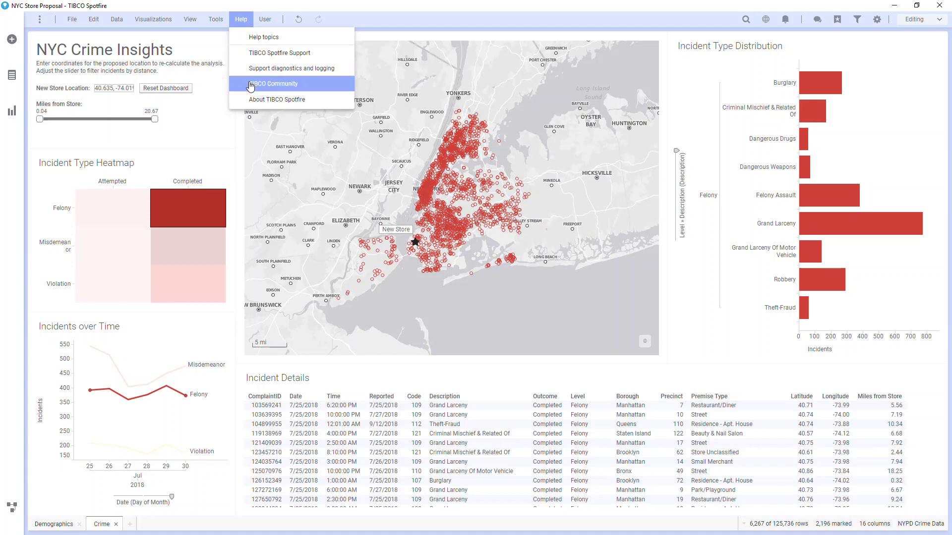
pyautogui.moveTo(216, 19)
pyautogui.moveTo(213, 37)
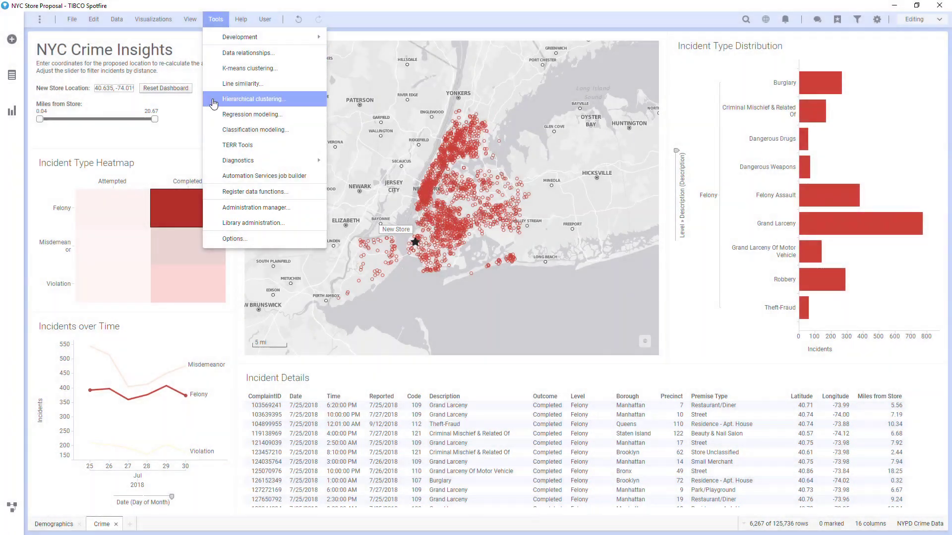
# Step: Review the font and document appearance settings in Tools > Options
pyautogui.click(215, 240)
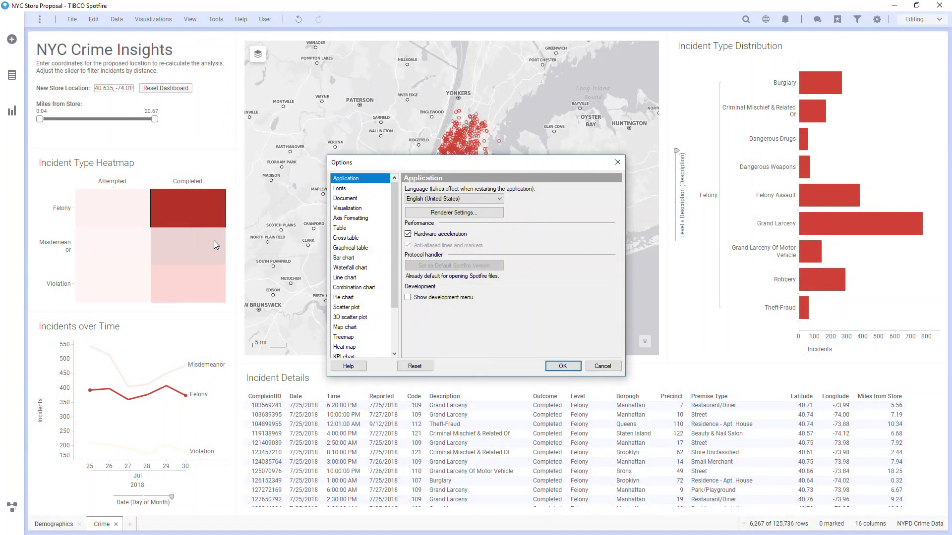
pyautogui.click(353, 187)
pyautogui.click(354, 199)
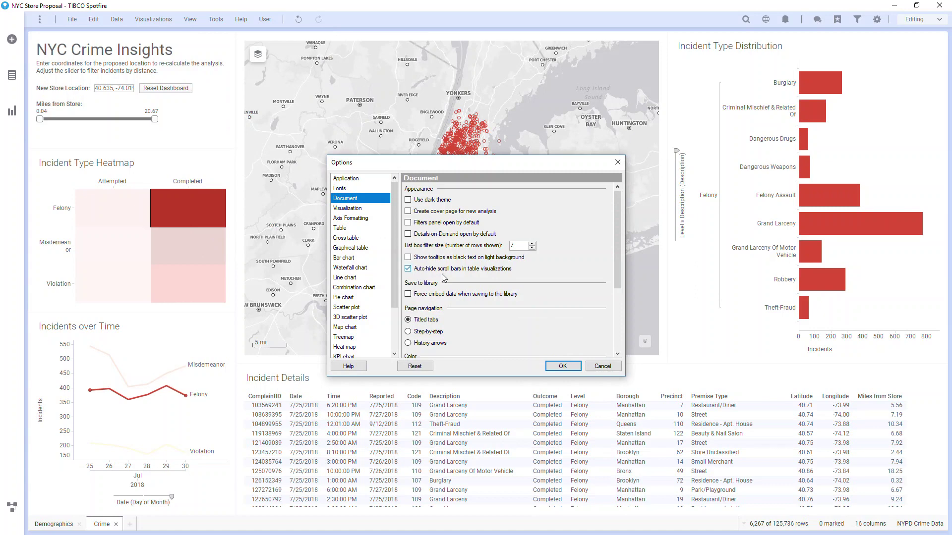
pyautogui.click(563, 365)
# Step: Open and close a web page panel, then add and discard an annotation note on the map
pyautogui.click(190, 20)
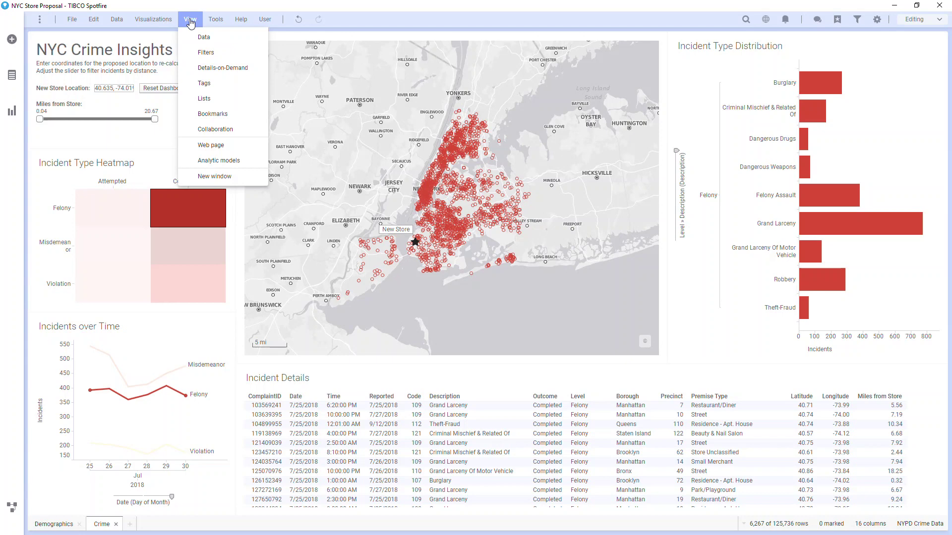
pyautogui.click(211, 145)
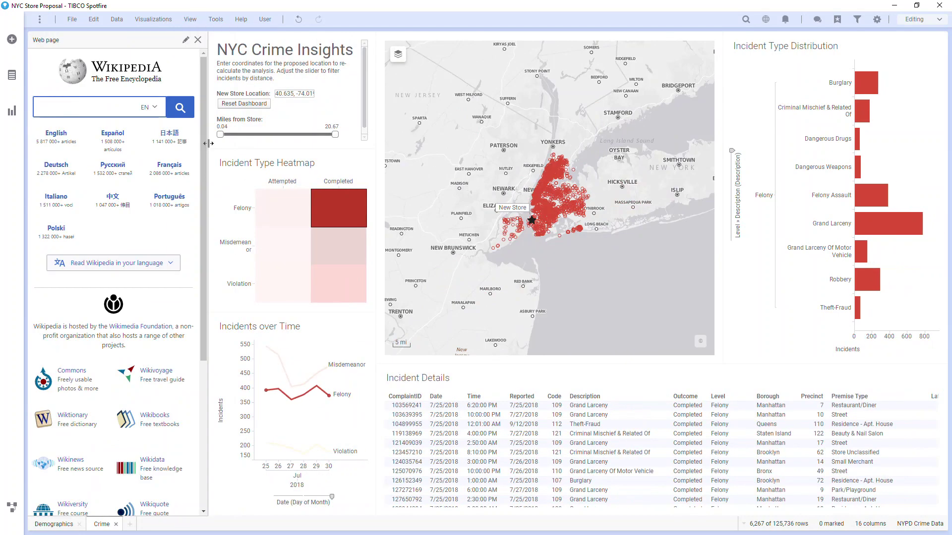
pyautogui.click(198, 40)
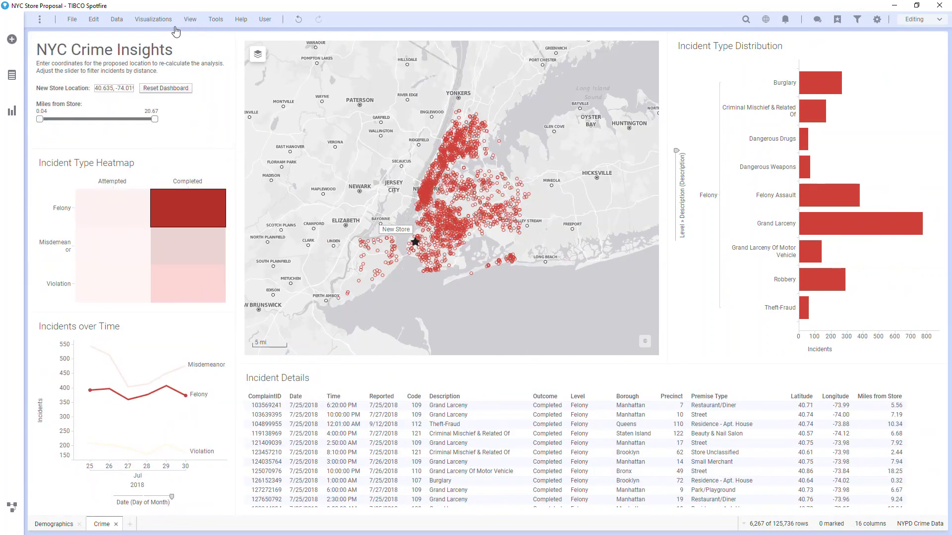
pyautogui.click(153, 19)
pyautogui.click(175, 114)
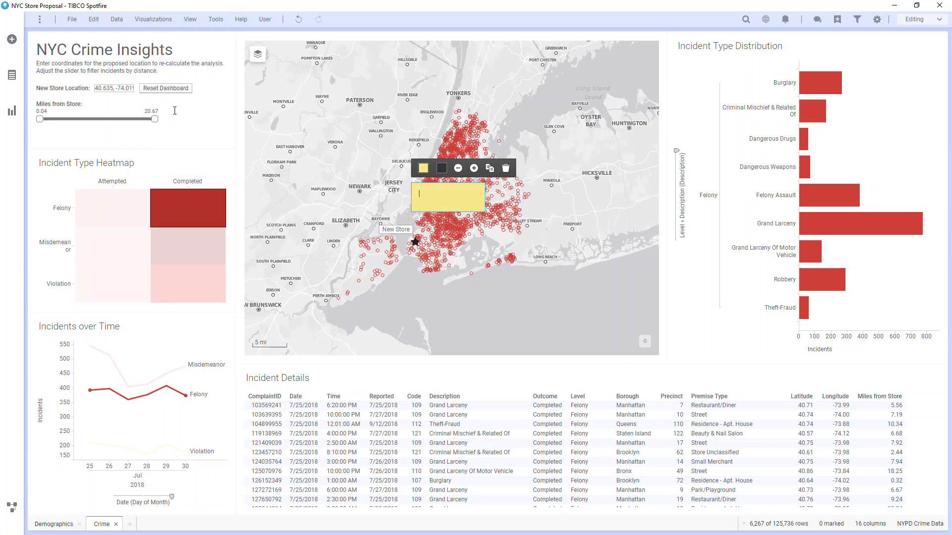
pyautogui.click(254, 69)
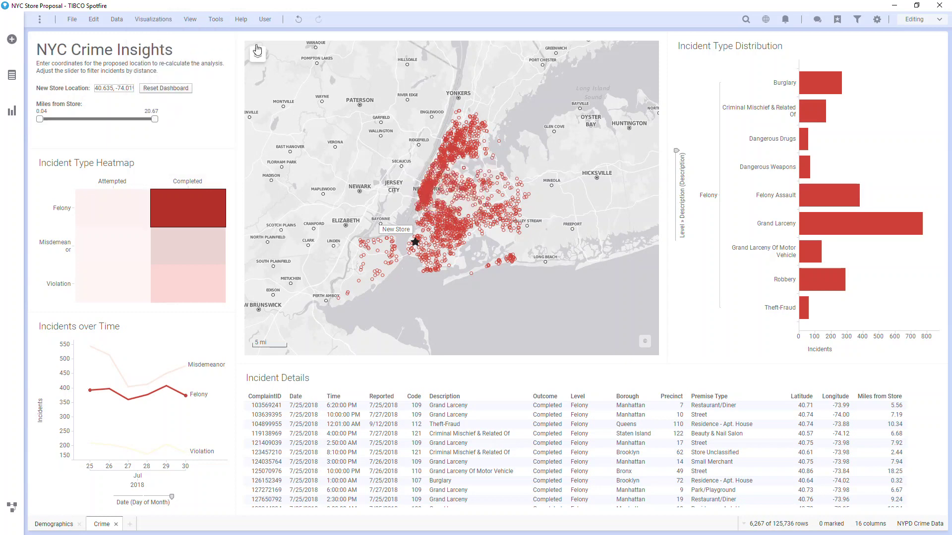
# Step: Lock the visualization layout and show the Data menu
pyautogui.click(153, 19)
pyautogui.moveTo(170, 130)
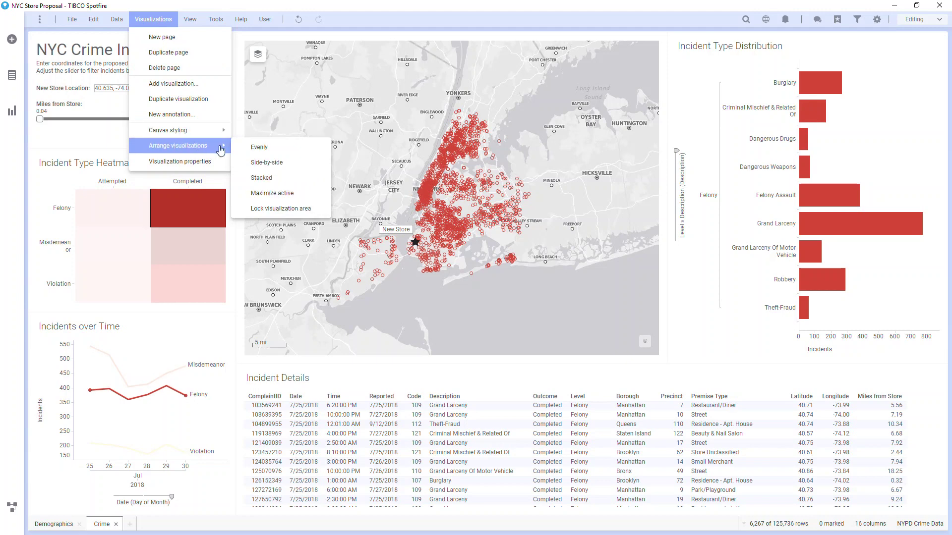
pyautogui.click(268, 209)
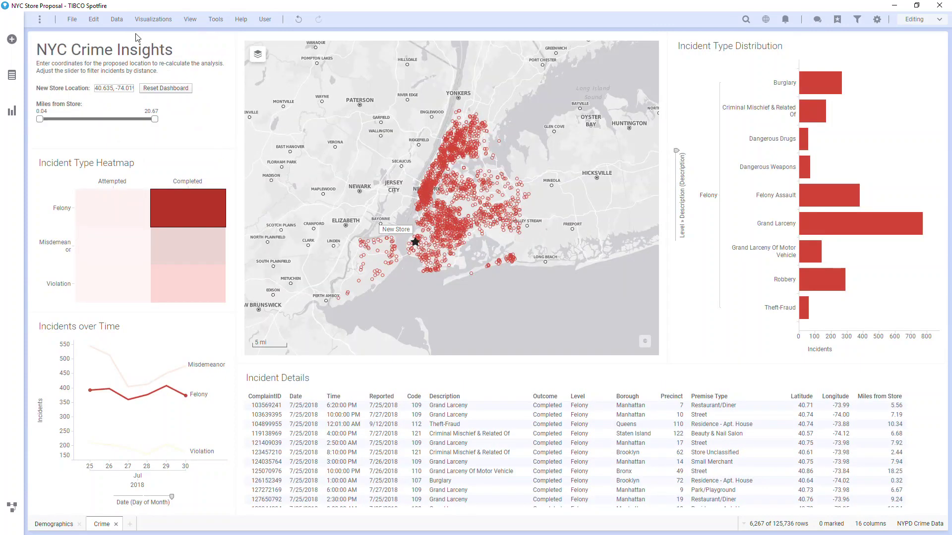
pyautogui.click(121, 19)
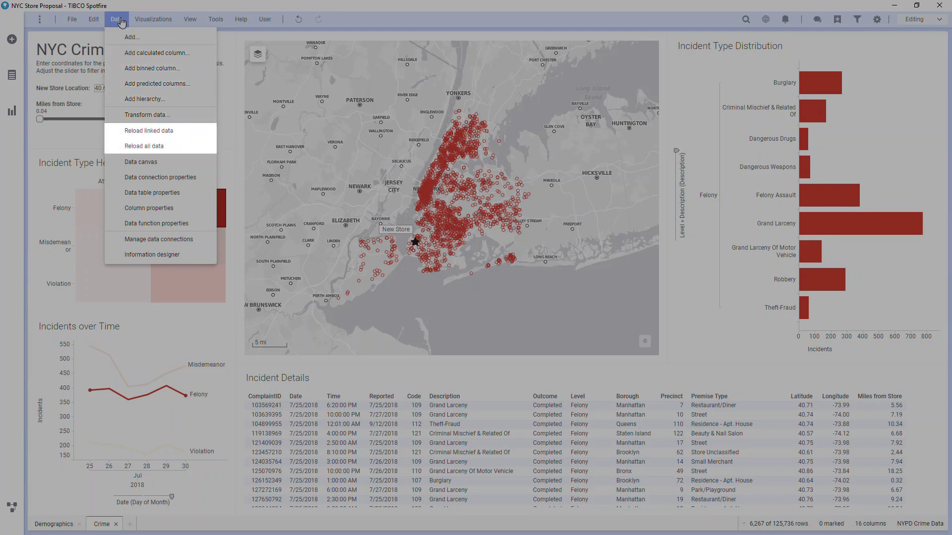
# Step: Review the crime data table's source, relations and custom properties tabs, then show the File menu
pyautogui.click(137, 194)
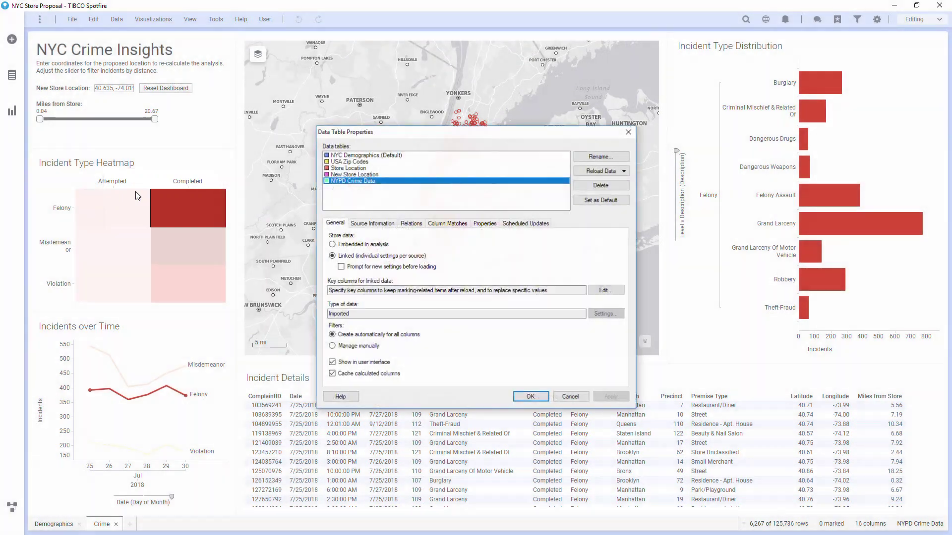
pyautogui.click(354, 225)
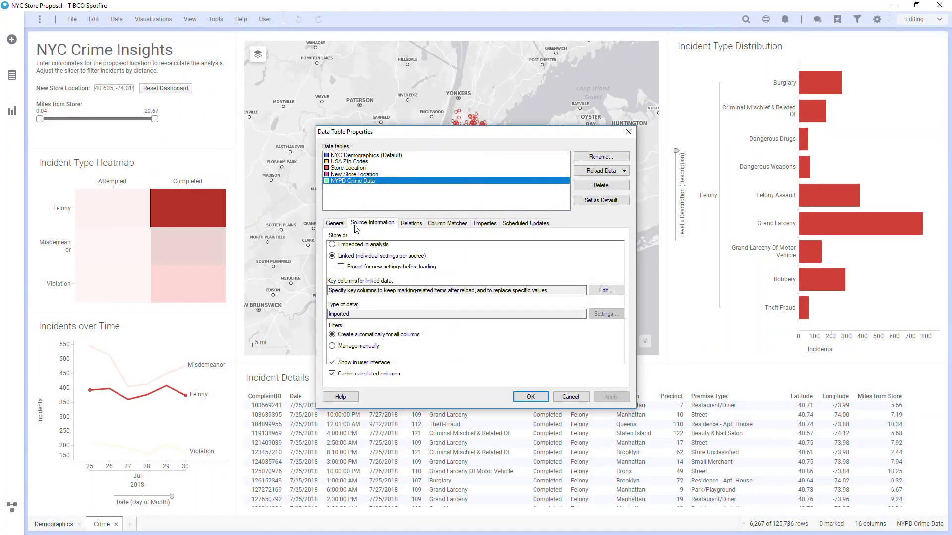
pyautogui.click(407, 226)
pyautogui.click(477, 226)
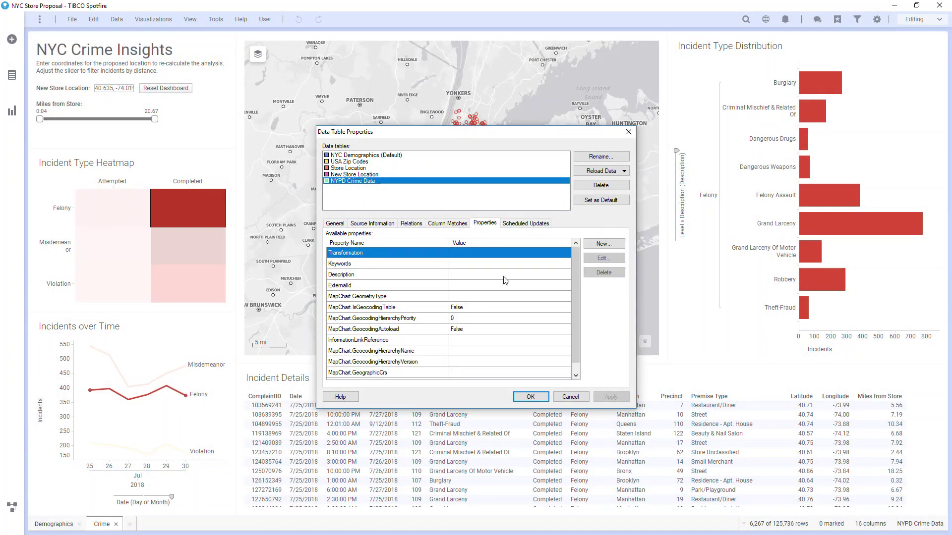
pyautogui.click(520, 396)
pyautogui.click(117, 20)
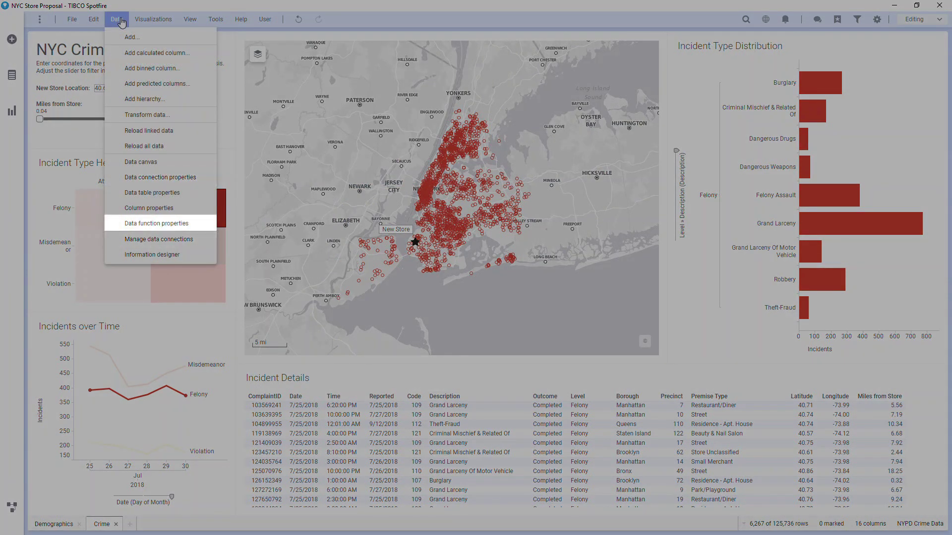
pyautogui.moveTo(94, 24)
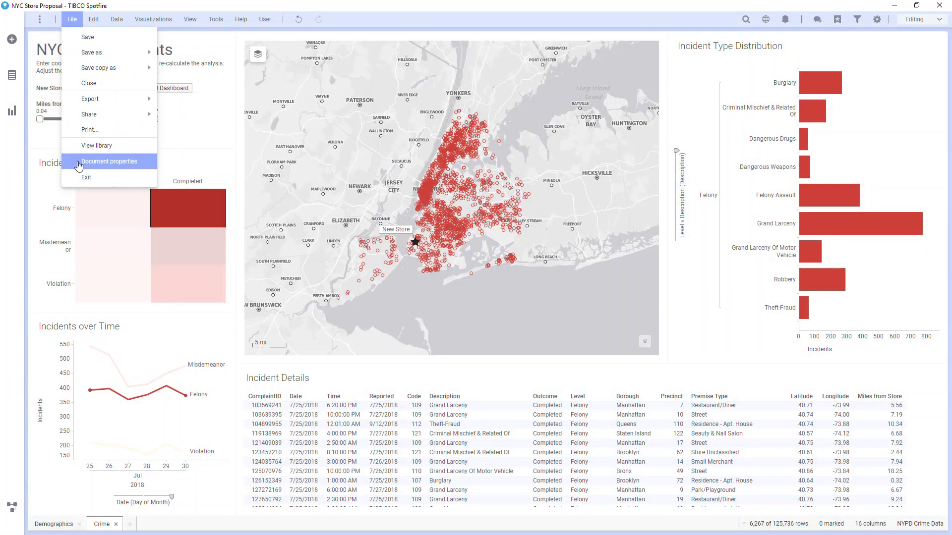
# Step: Step through Document Properties tabs, including NewCoords 40.635, -74.019 and the IronPython scripts
pyautogui.click(78, 165)
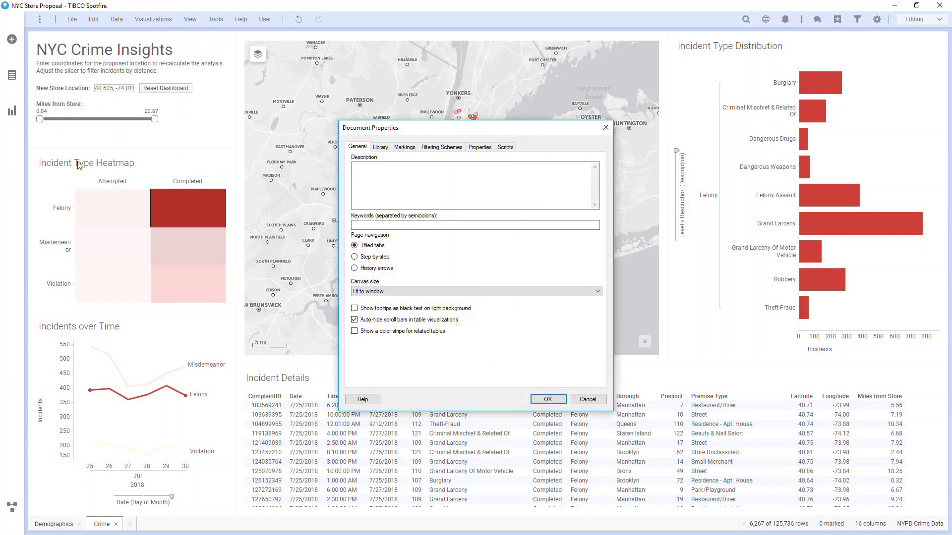
pyautogui.click(379, 148)
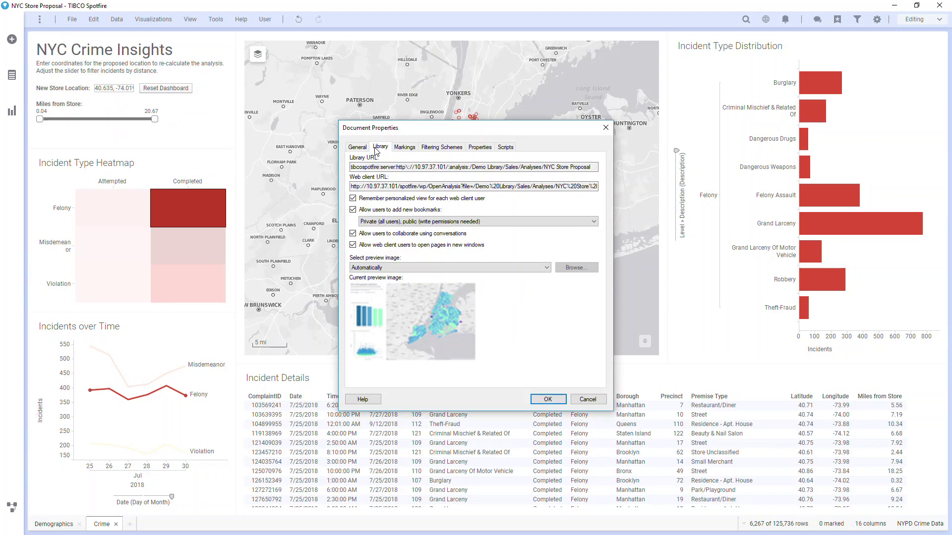
pyautogui.click(397, 148)
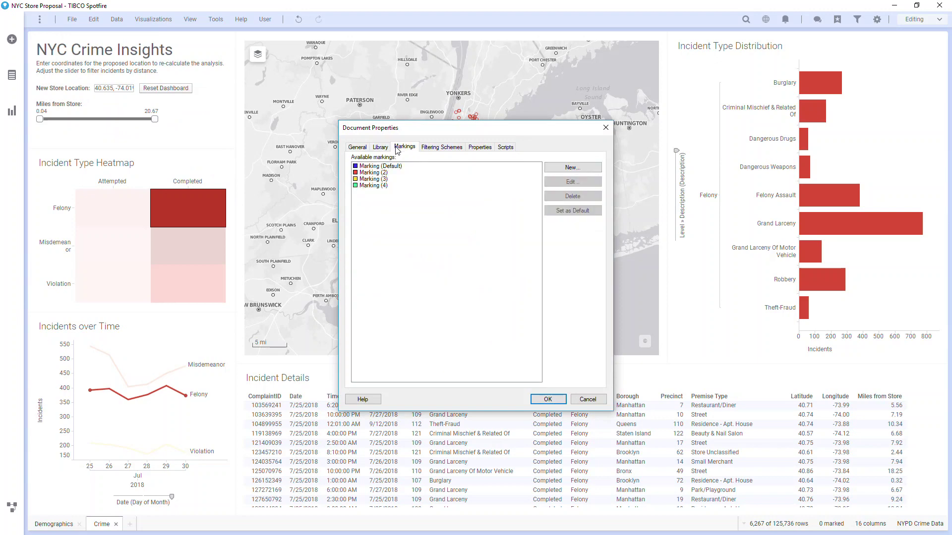
pyautogui.click(427, 148)
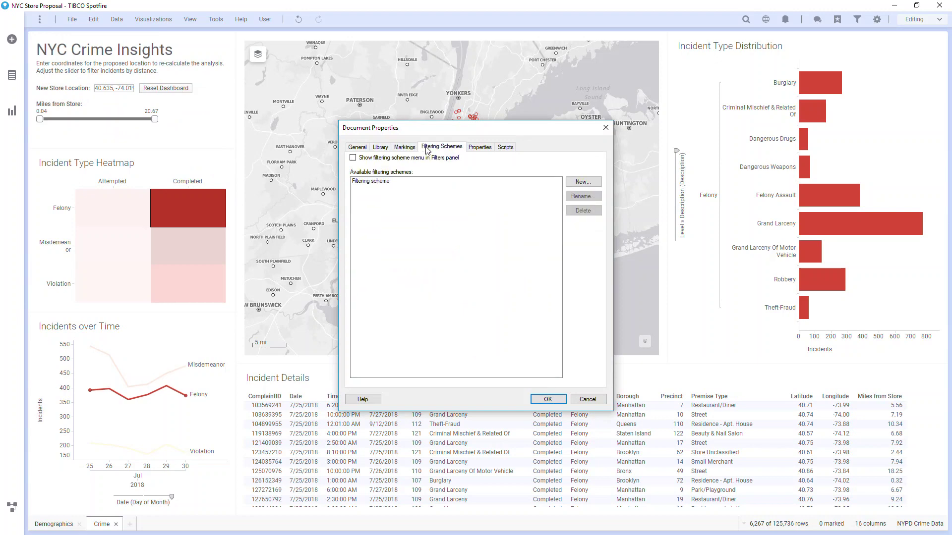
pyautogui.click(472, 149)
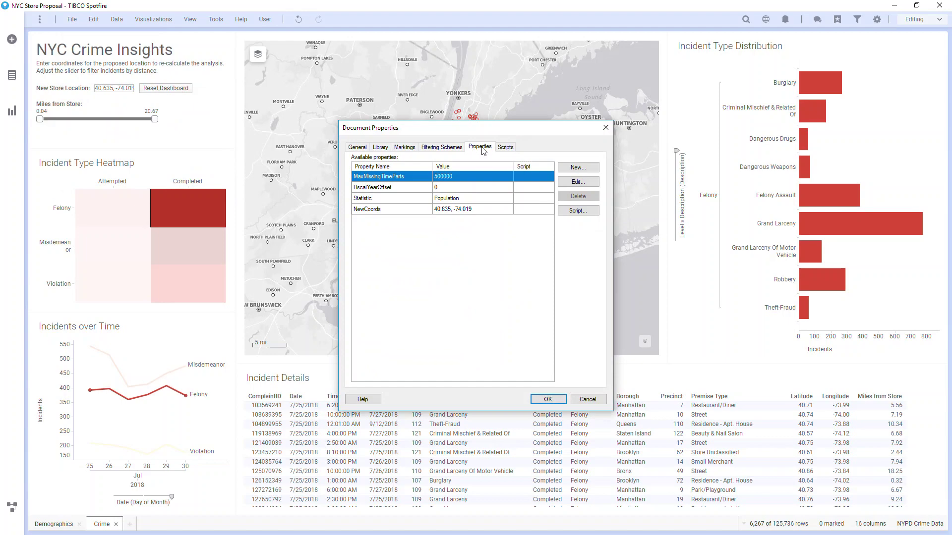
pyautogui.click(504, 149)
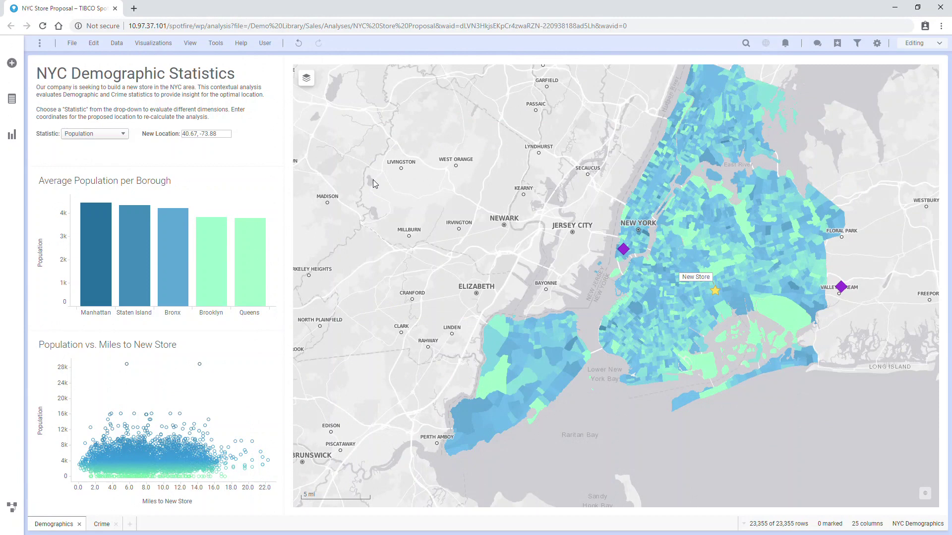
# Step: Open the Demographics map chart's properties and expand Appearance, showing the EPSG 3857 - WGS 84 reference system
pyautogui.rightClick(373, 180)
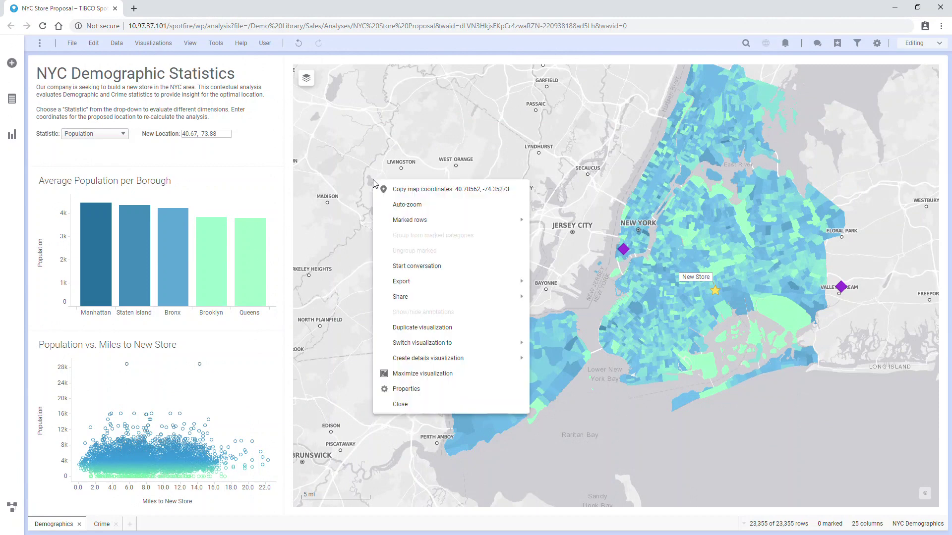
pyautogui.click(406, 389)
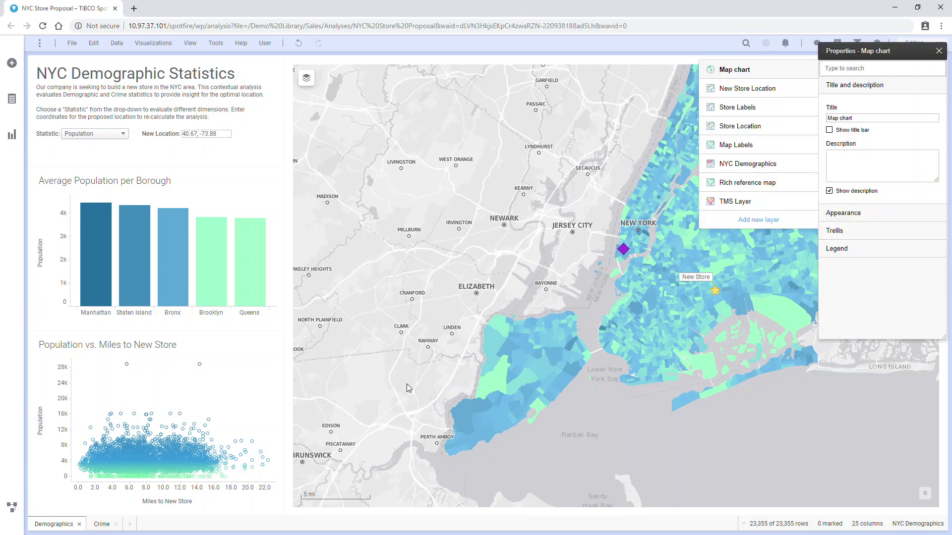
pyautogui.click(845, 217)
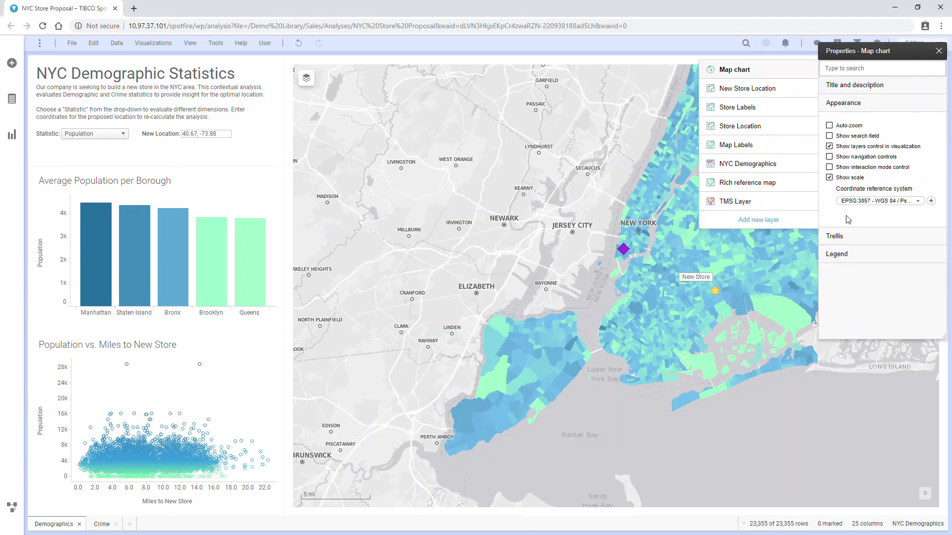